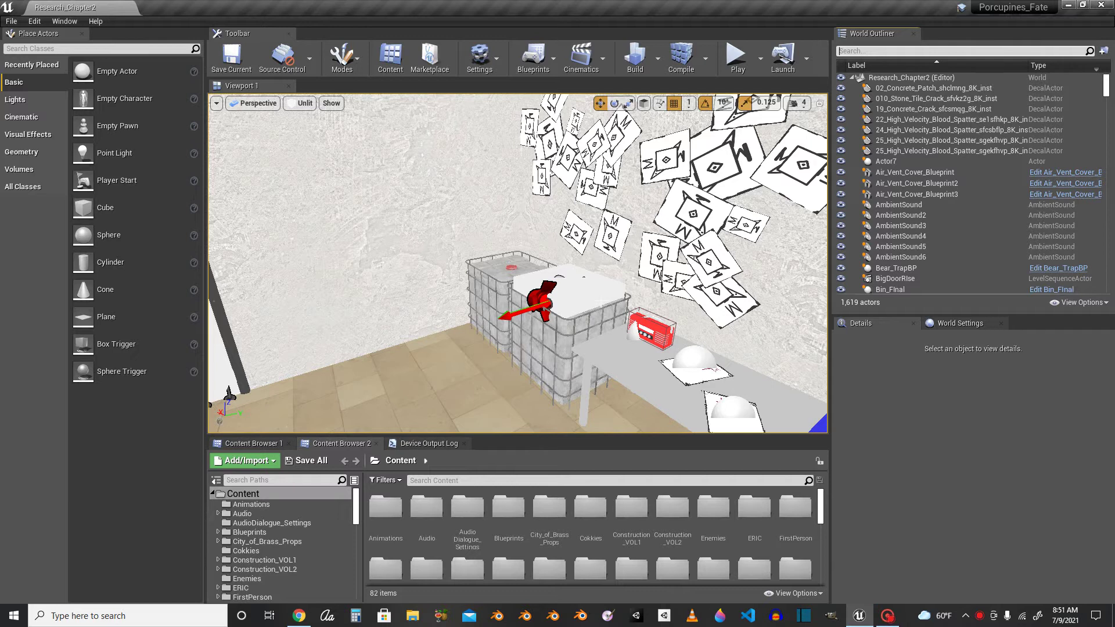
Examine the level's rooms and doors, moving through to the empty room corner with the wall fan
{"action": "right_click_drag", "start_coordinate": [518, 263], "coordinate": [290, 263]}
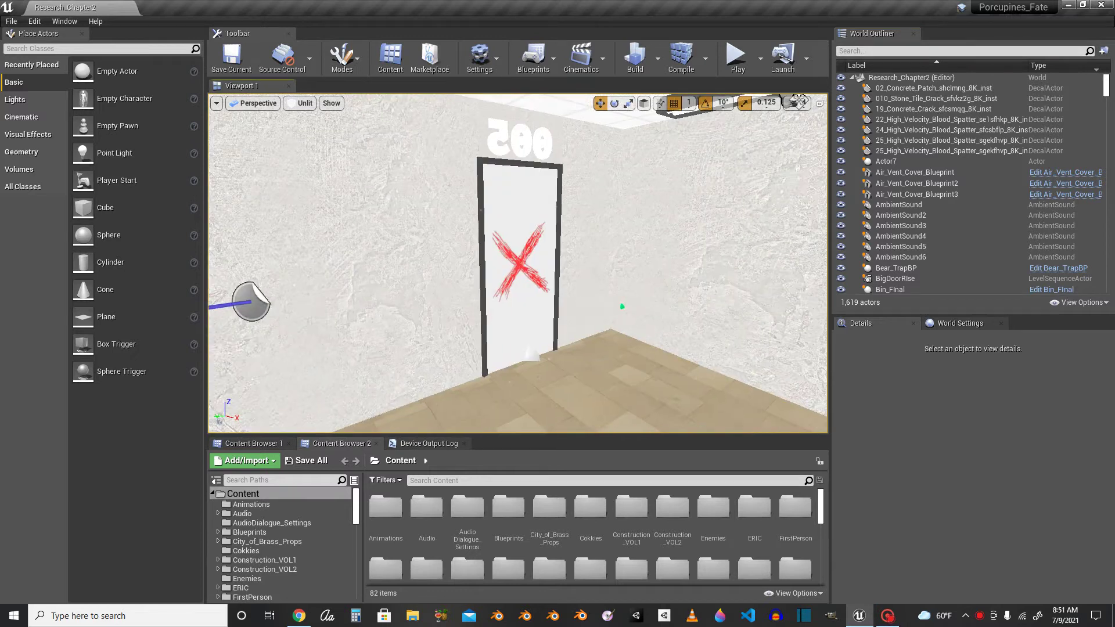
{"action": "right_click_drag", "start_coordinate": [518, 263], "coordinate": [505, 302]}
{"action": "right_click_drag", "start_coordinate": [589, 284], "coordinate": [583, 281]}
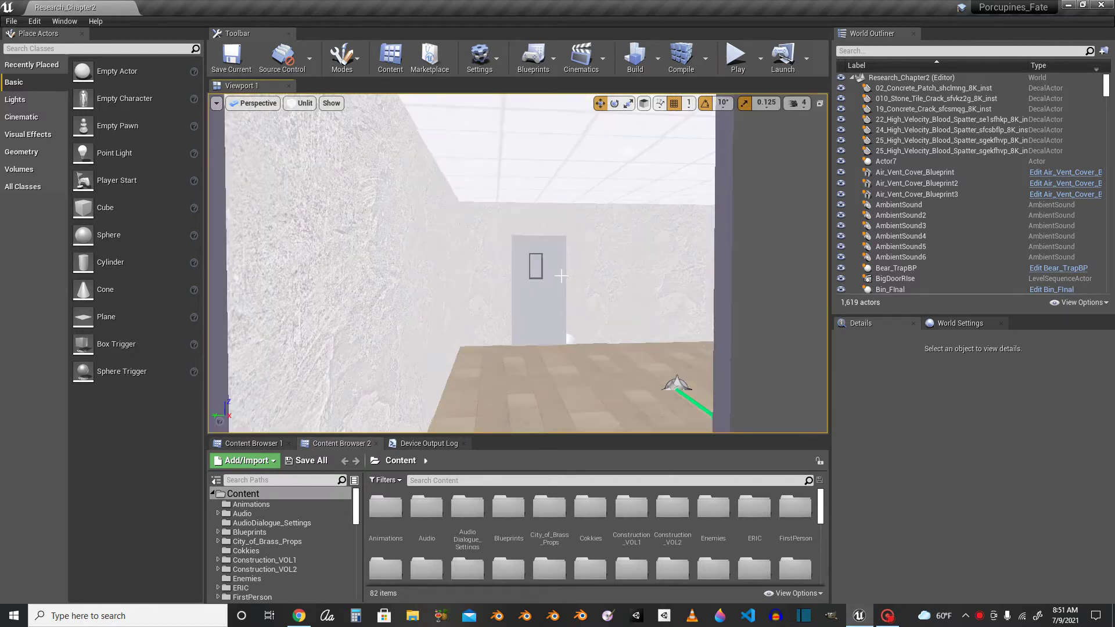
{"action": "scroll", "coordinate": [560, 276], "scroll_direction": "down", "scroll_amount": 3}
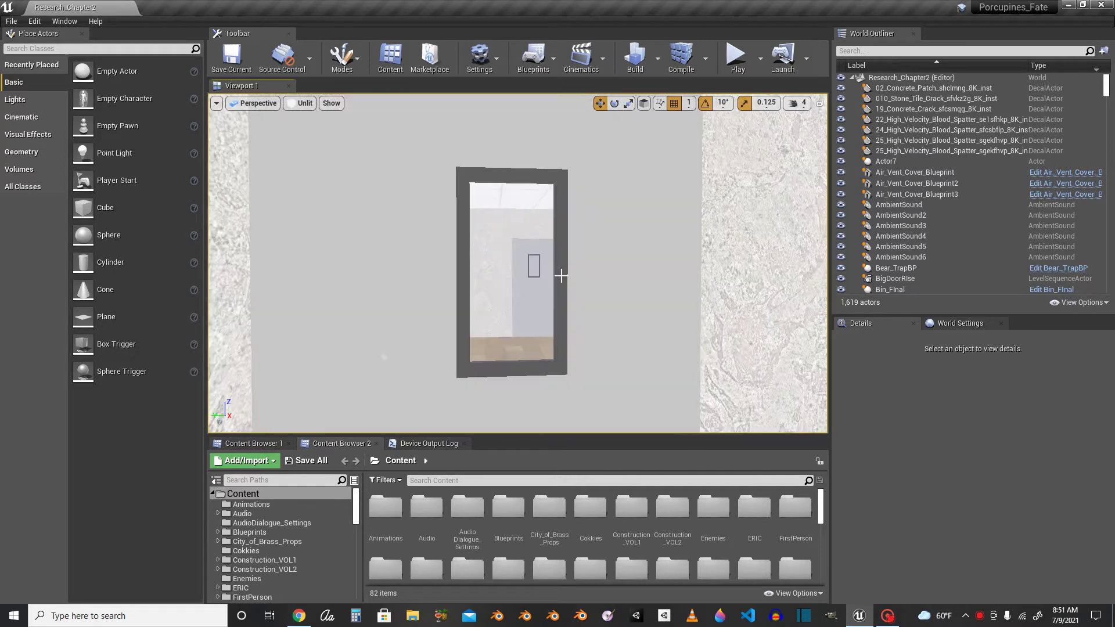
{"action": "scroll", "coordinate": [558, 276], "scroll_direction": "up", "scroll_amount": 3}
{"action": "scroll", "coordinate": [556, 276], "scroll_direction": "down", "scroll_amount": 6}
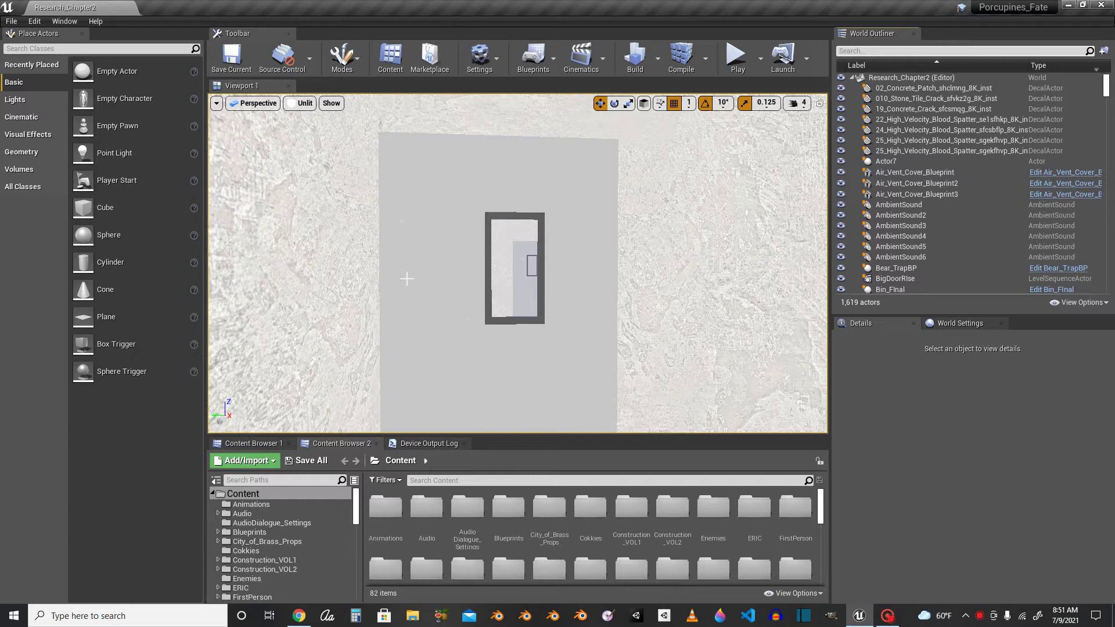
{"action": "right_click_drag", "start_coordinate": [407, 279], "coordinate": [566, 275]}
{"action": "key", "text": "w"}
{"action": "key", "text": "w"}
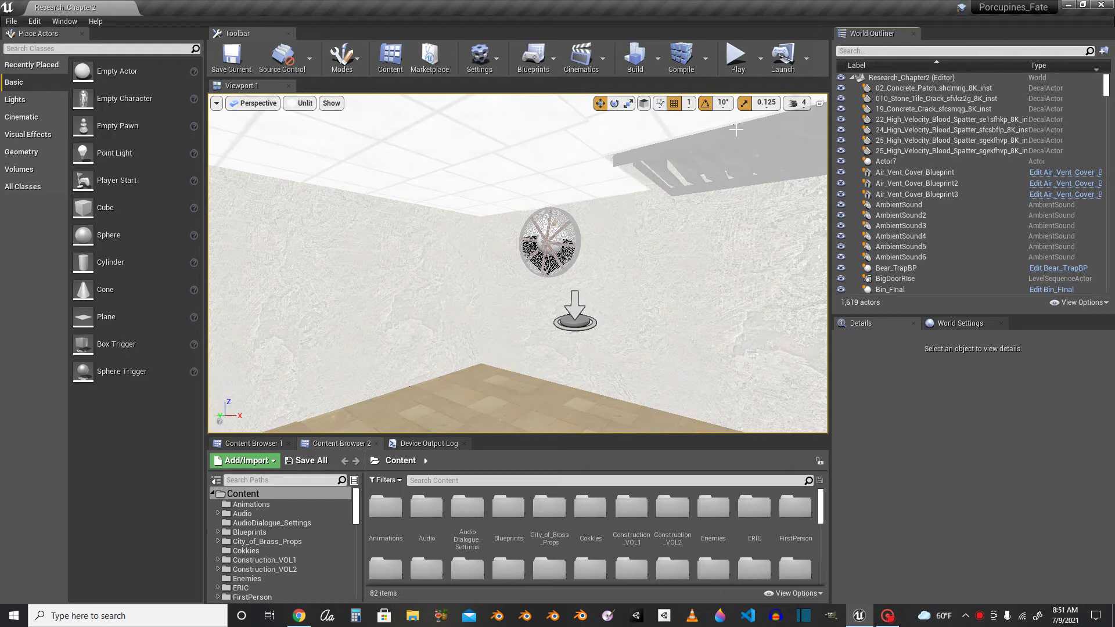
Find the Post Process Volume actor and place one on the floor near the room corner
{"action": "left_click", "coordinate": [18, 50]}
{"action": "type", "text": "post"}
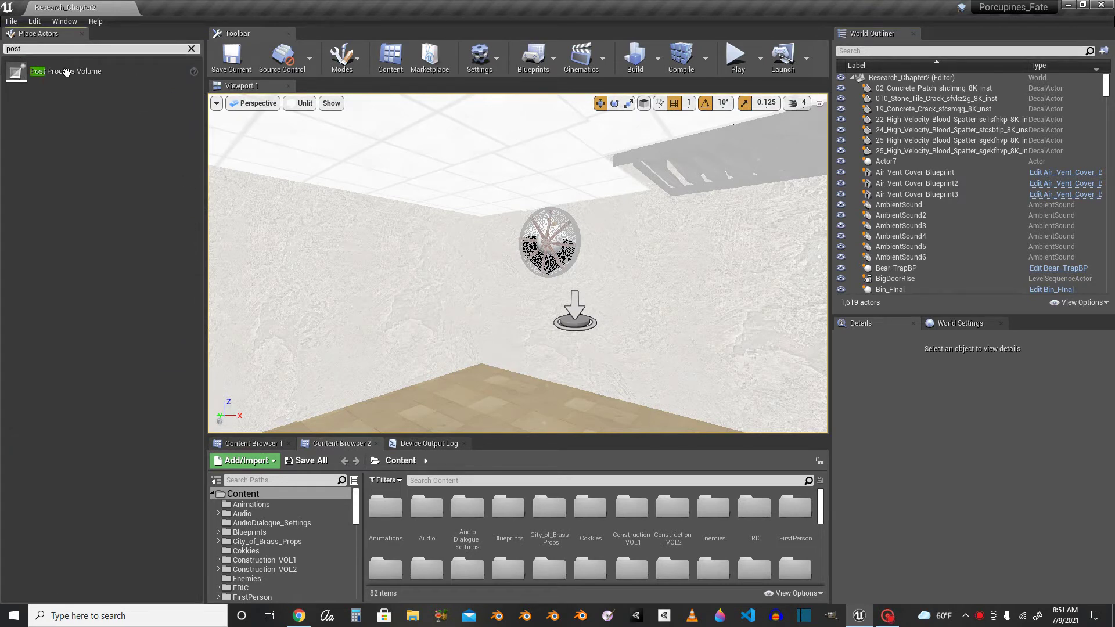
{"action": "left_click_drag", "start_coordinate": [65, 72], "coordinate": [605, 331]}
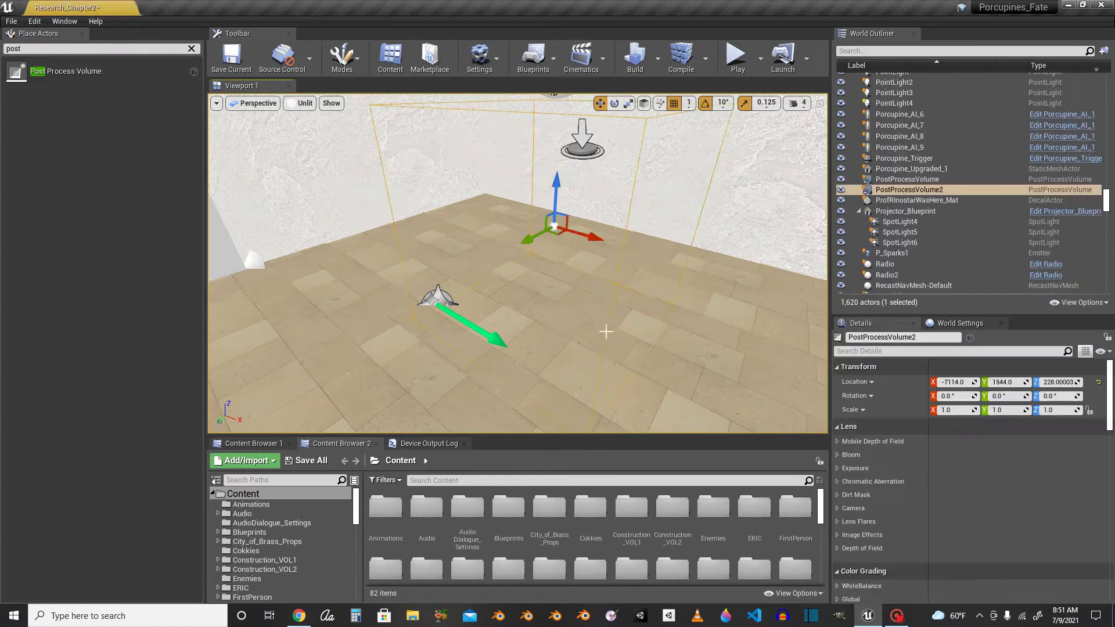
{"action": "mouse_move", "coordinate": [605, 331]}
{"action": "right_mouse_down"}
{"action": "mouse_move", "coordinate": [584, 338]}
{"action": "mouse_move", "coordinate": [607, 325]}
{"action": "right_mouse_up"}
Look up the new volume's Infinite Extent (Unbound) setting in its details
{"action": "left_click", "coordinate": [897, 384]}
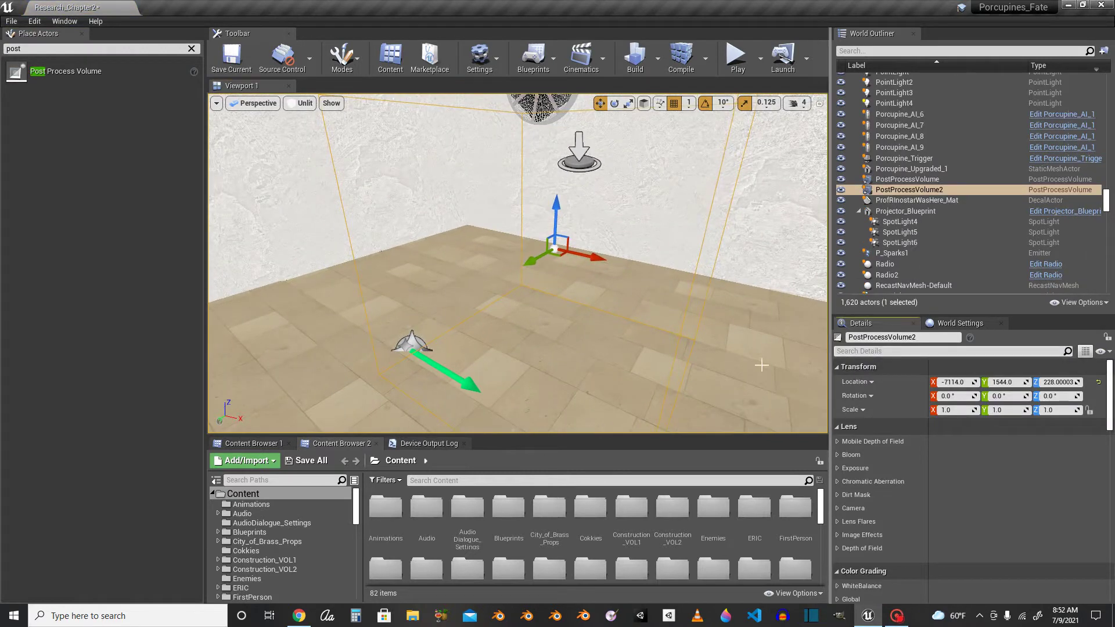
{"action": "key", "text": "s"}
{"action": "mouse_move", "coordinate": [642, 330]}
{"action": "right_mouse_down"}
{"action": "mouse_move", "coordinate": [643, 300]}
{"action": "mouse_move", "coordinate": [599, 330]}
{"action": "mouse_move", "coordinate": [647, 319]}
{"action": "mouse_move", "coordinate": [586, 332]}
{"action": "mouse_move", "coordinate": [633, 316]}
{"action": "right_mouse_up"}
{"action": "key", "text": "d"}
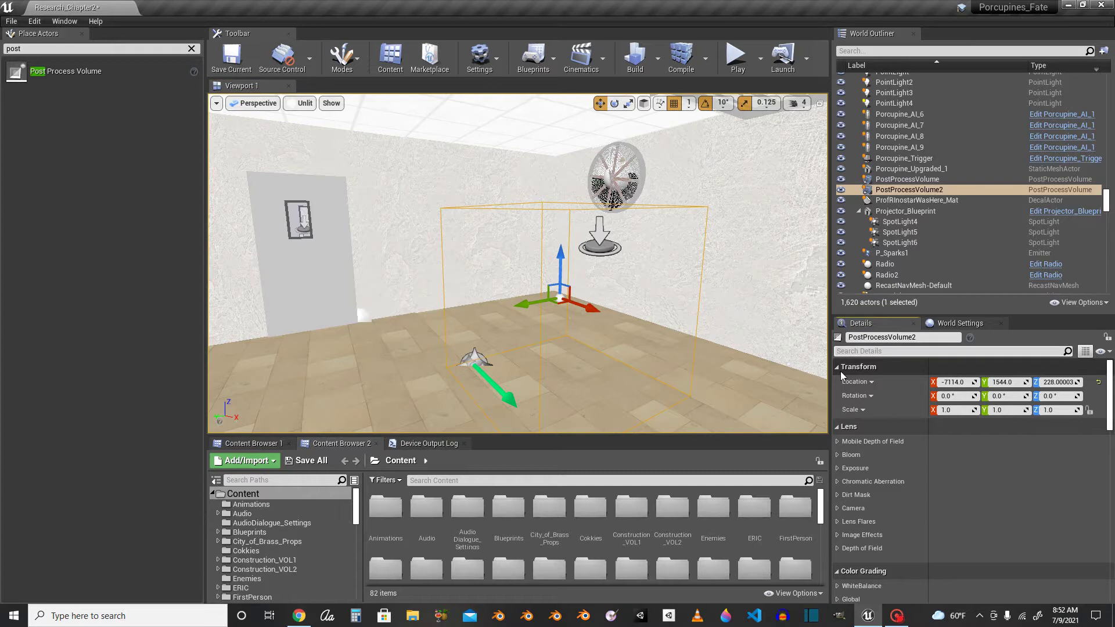
{"action": "type", "text": "inf"}
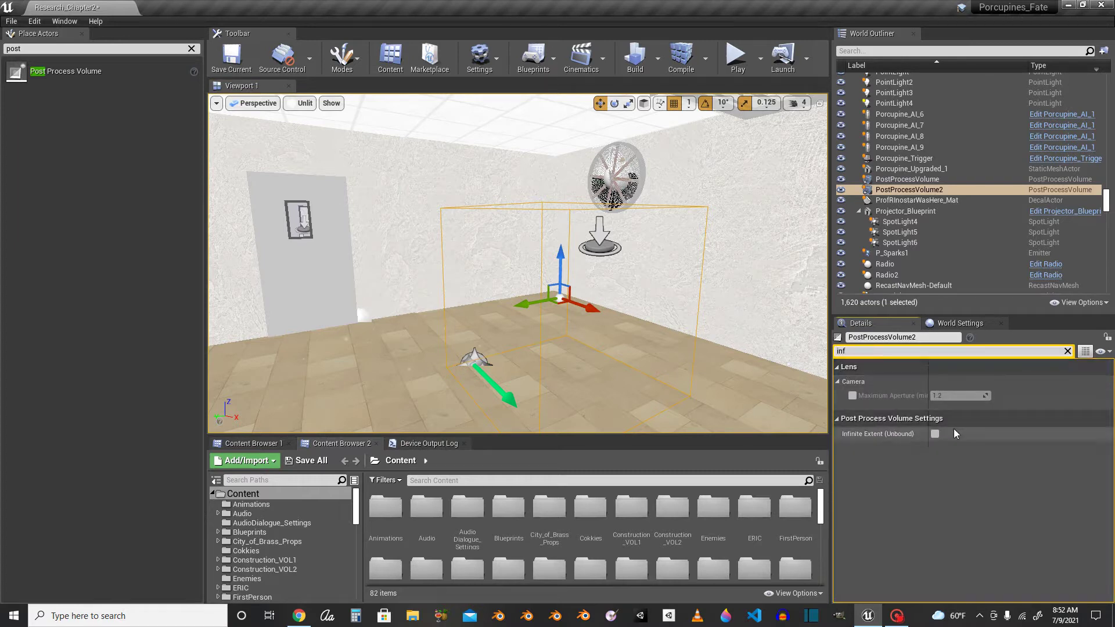
{"action": "left_click", "coordinate": [1067, 351]}
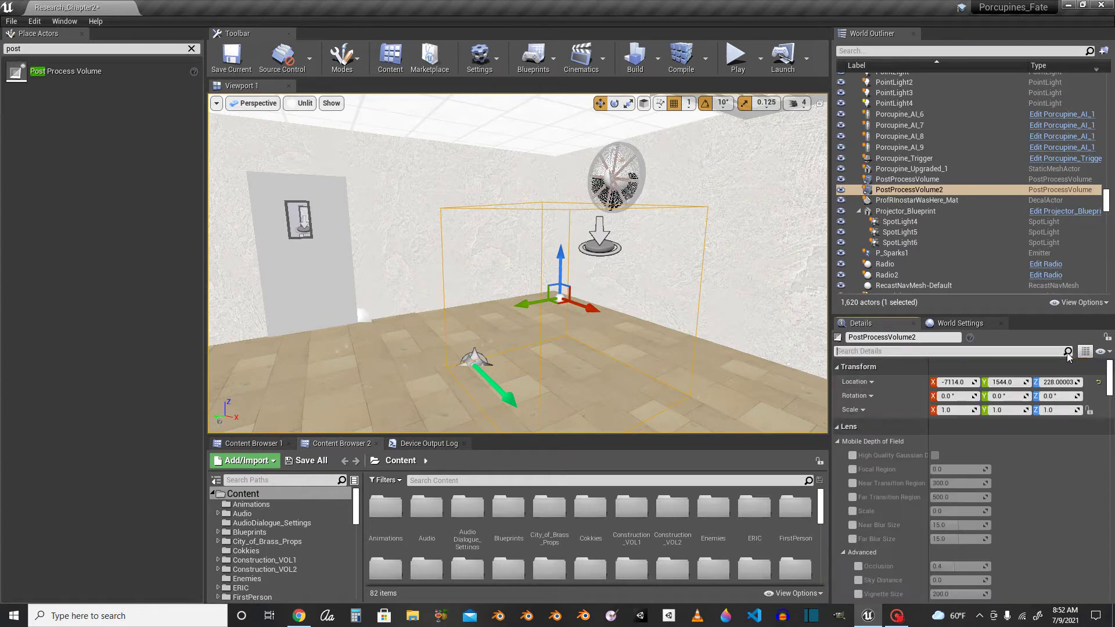
Enable the volume's Lens Flares overrides for Intensity, Tint, BokehSize and Threshold
{"action": "left_click", "coordinate": [838, 441]}
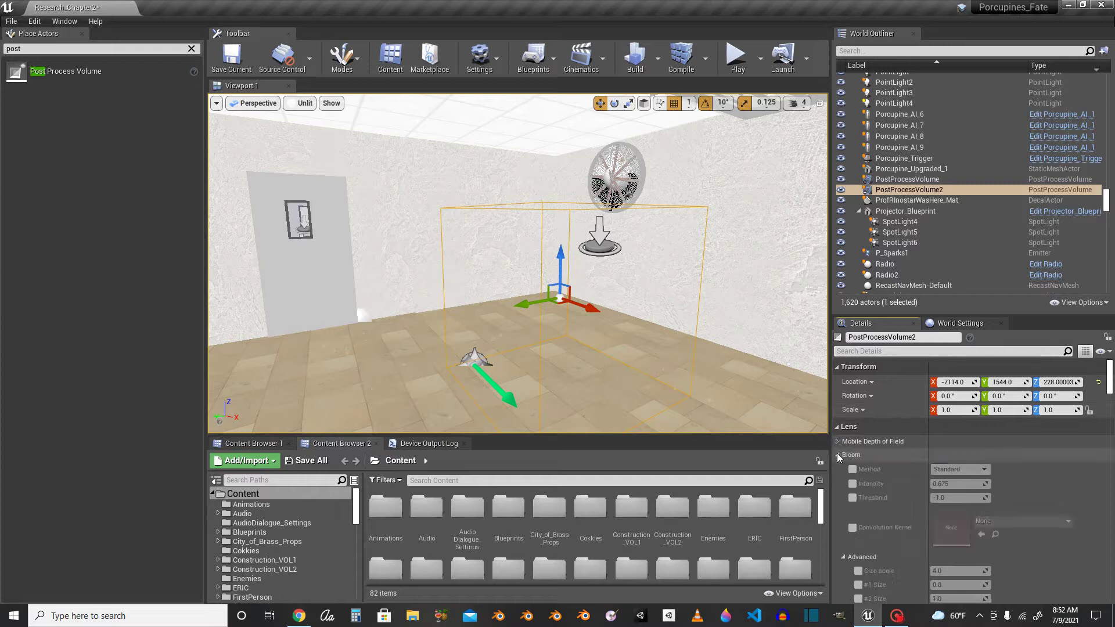
{"action": "scroll", "coordinate": [900, 523], "scroll_direction": "down", "scroll_amount": 10}
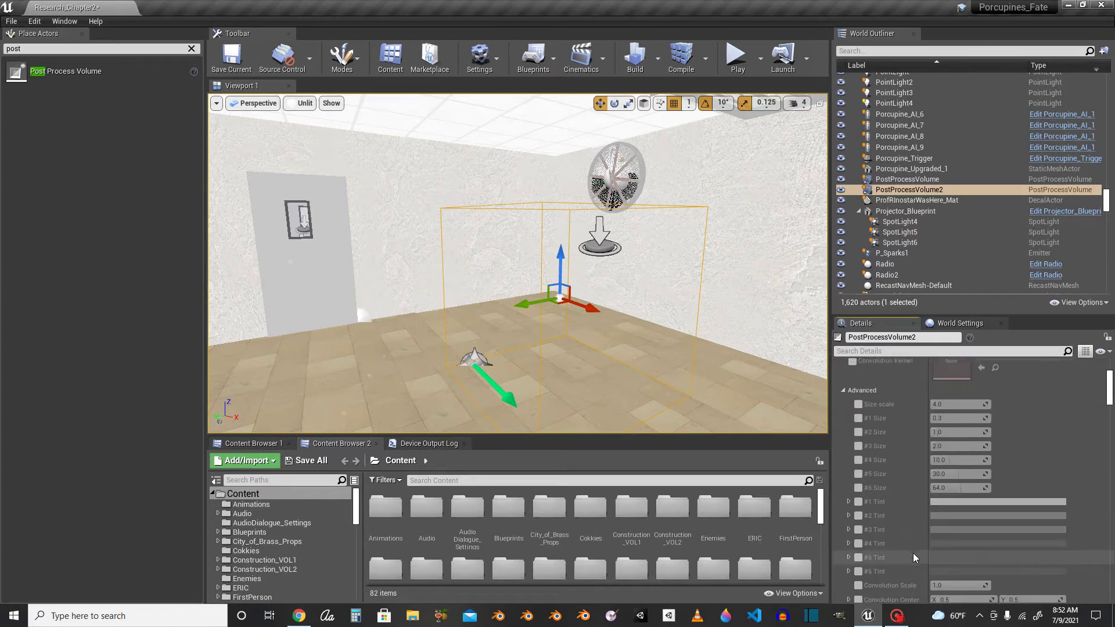
{"action": "scroll", "coordinate": [915, 540], "scroll_direction": "down", "scroll_amount": 5}
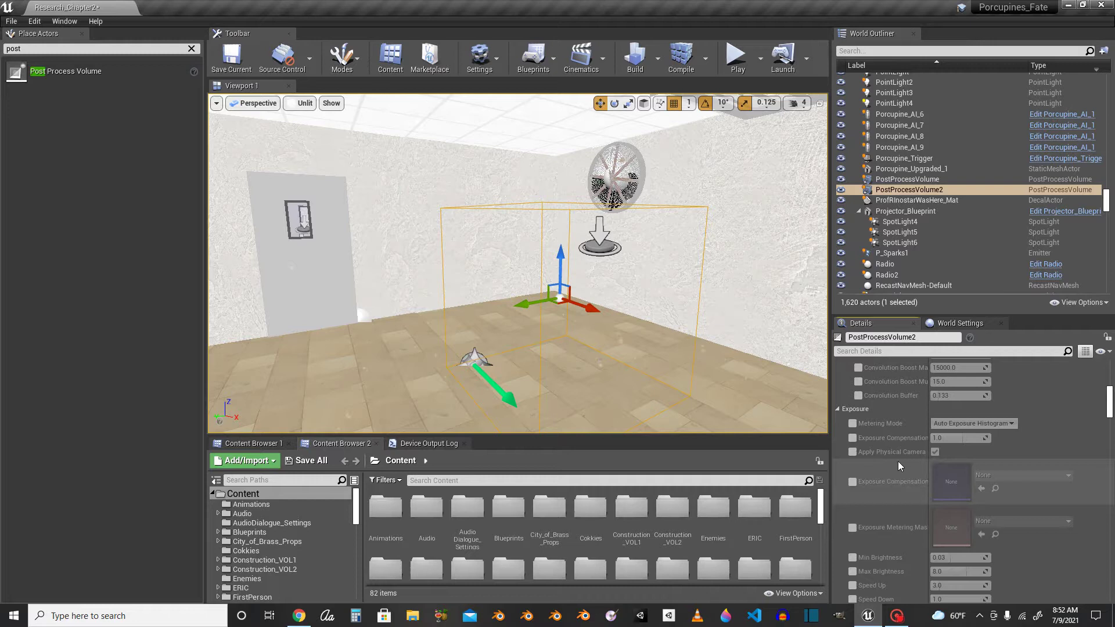
{"action": "scroll", "coordinate": [929, 528], "scroll_direction": "down", "scroll_amount": 6}
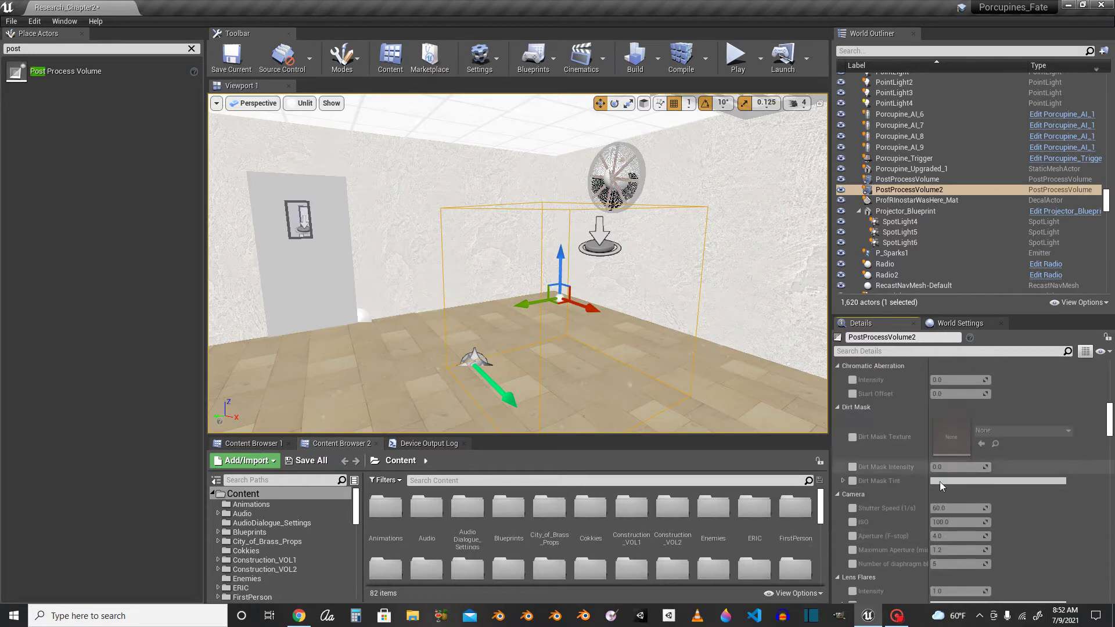
{"action": "scroll", "coordinate": [932, 534], "scroll_direction": "down", "scroll_amount": 2}
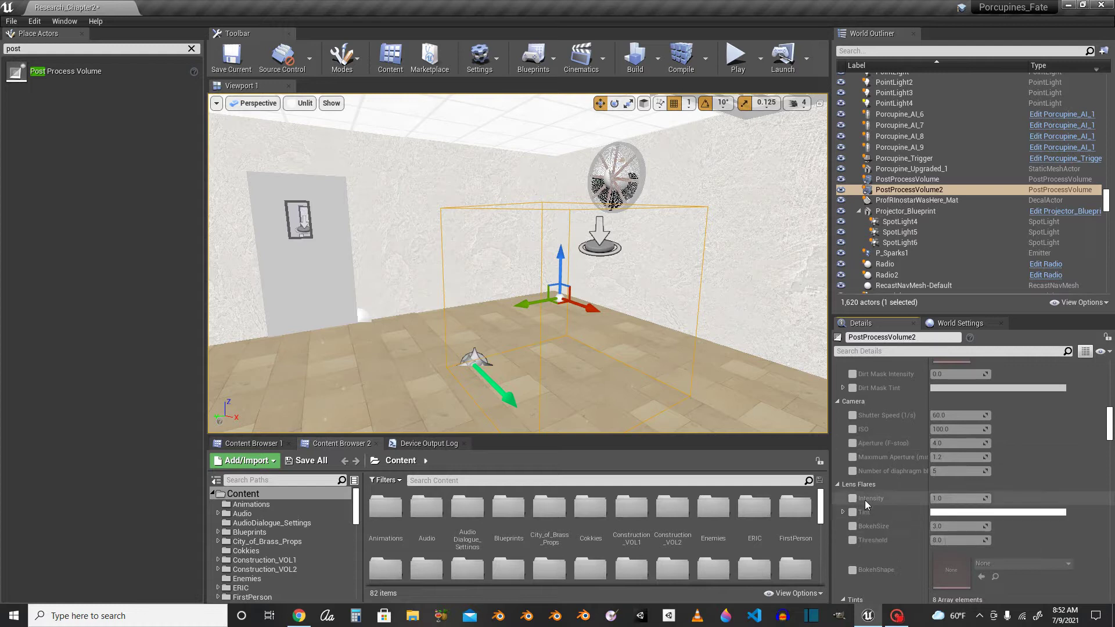
{"action": "left_click", "coordinate": [852, 512]}
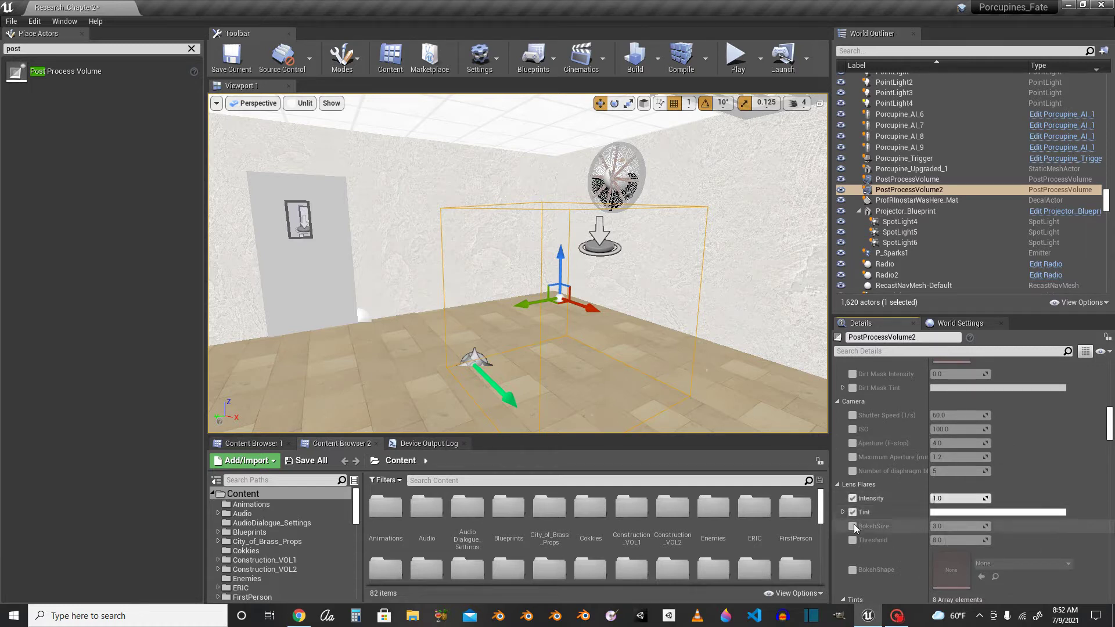
{"action": "left_click", "coordinate": [852, 526]}
{"action": "left_click", "coordinate": [852, 540]}
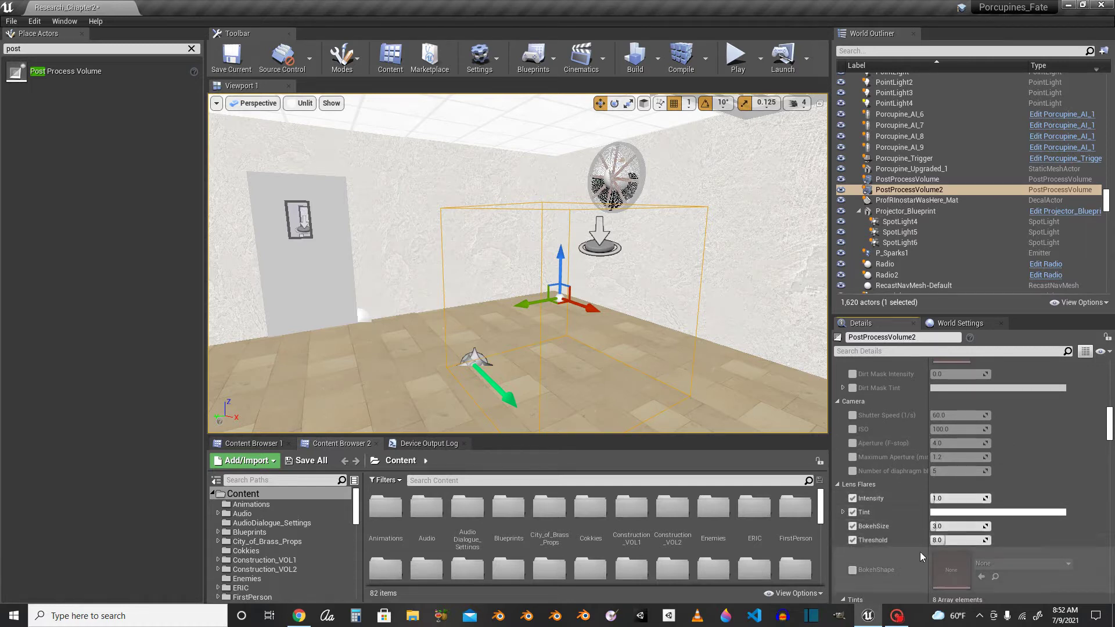
{"action": "left_click", "coordinate": [956, 527]}
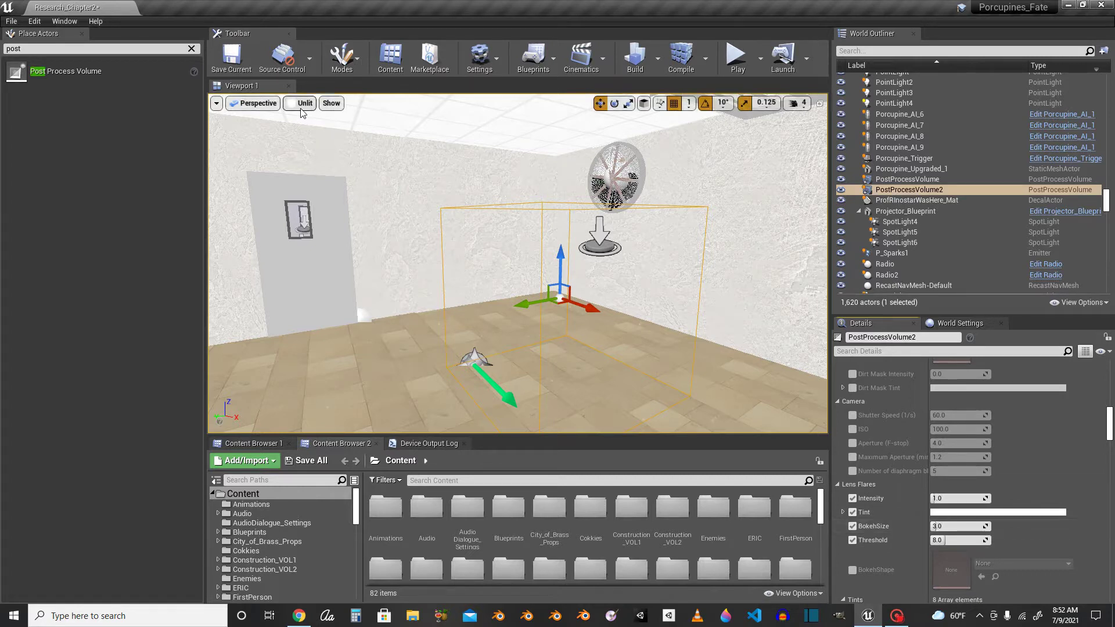
{"action": "left_click", "coordinate": [295, 480]}
{"action": "type", "text": "sky"}
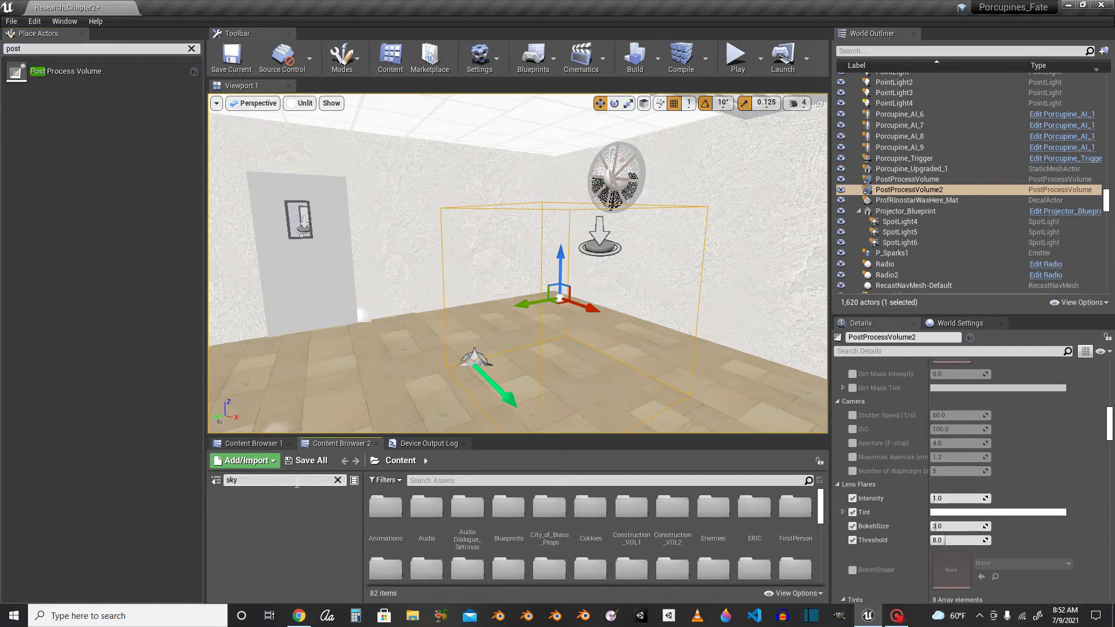
{"action": "key", "text": "BackSpace"}
{"action": "key", "text": "BackSpace"}
{"action": "key", "text": "BackSpace"}
{"action": "type", "text": "BP"}
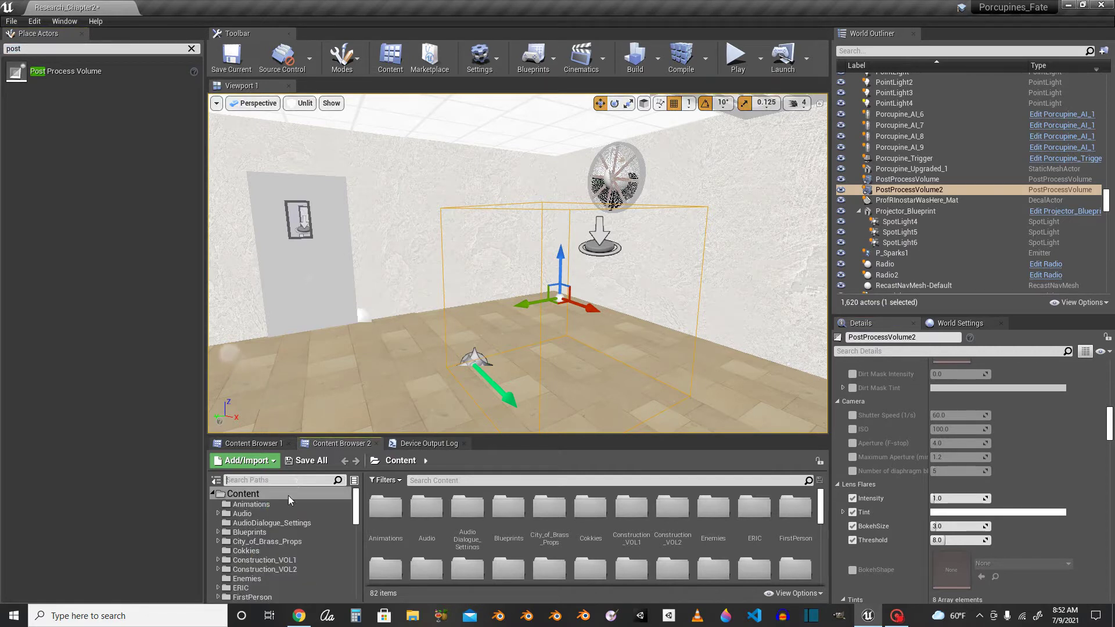
{"action": "key", "text": "BackSpace"}
{"action": "key", "text": "BackSpace"}
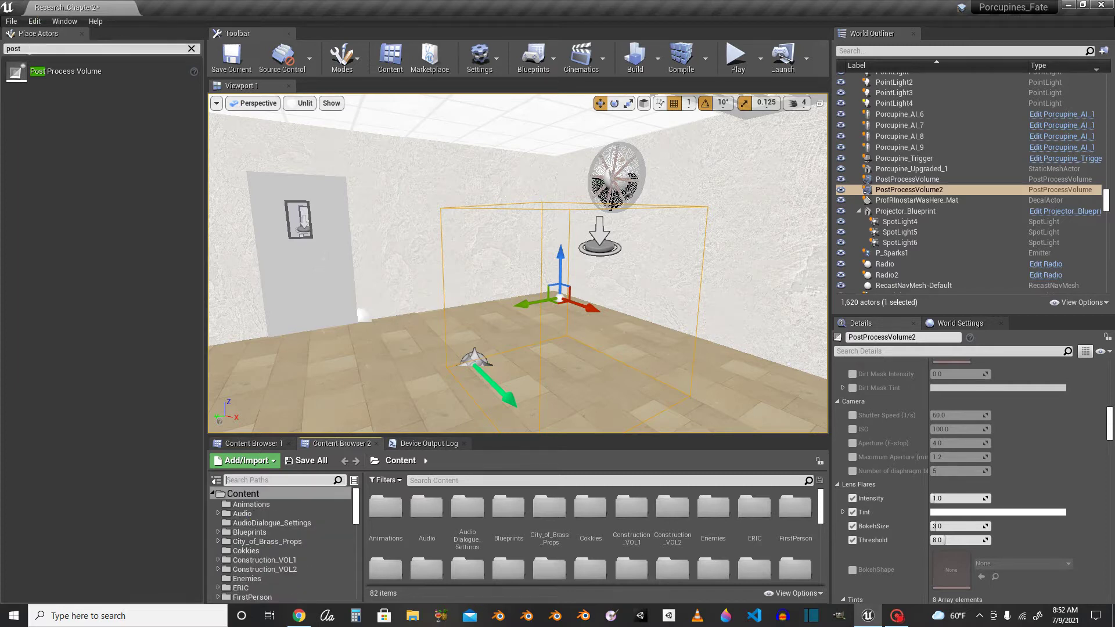
Find the Directional Light actor and place one on the room floor
{"action": "key", "text": "BackSpace"}
{"action": "key", "text": "BackSpace"}
{"action": "key", "text": "BackSpace"}
{"action": "key", "text": "BackSpace"}
{"action": "type", "text": "sk"}
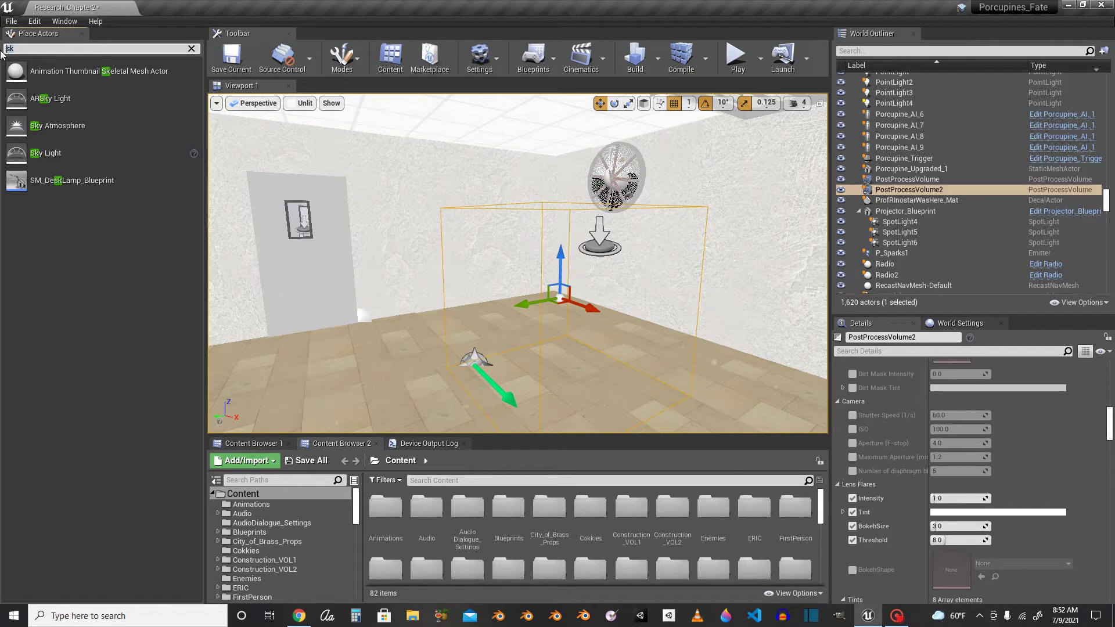
{"action": "key", "text": "BackSpace"}
{"action": "key", "text": "BackSpace"}
{"action": "type", "text": "dir"}
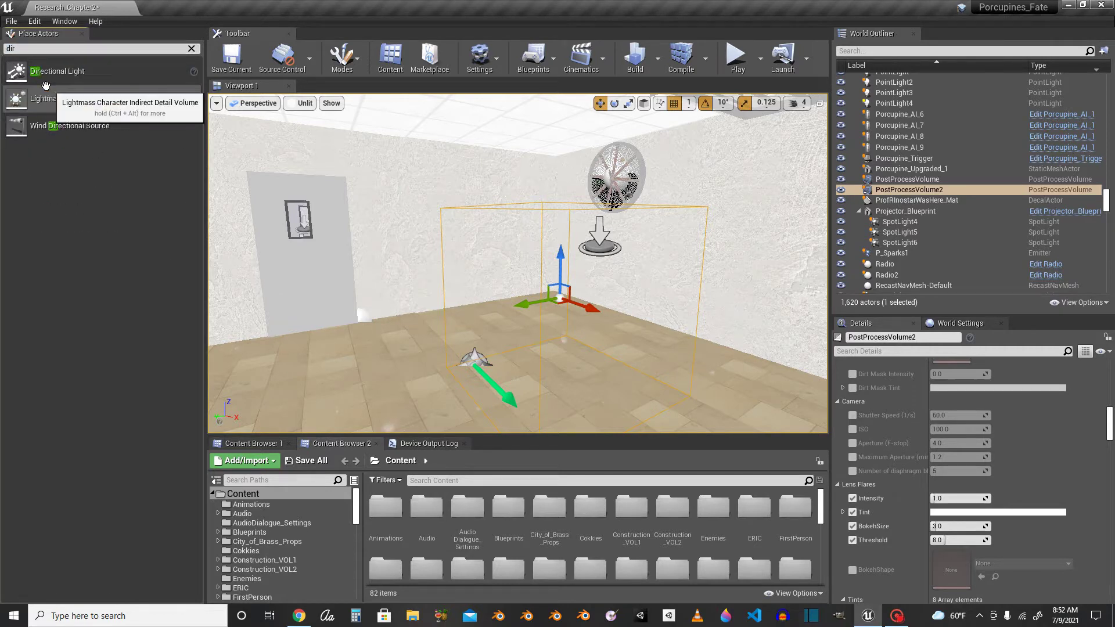
{"action": "left_click_drag", "start_coordinate": [58, 71], "coordinate": [511, 318]}
Switch the viewport's shading mode to Lit
{"action": "right_click_drag", "start_coordinate": [511, 319], "coordinate": [510, 267]}
{"action": "left_click", "coordinate": [301, 103]}
{"action": "left_click", "coordinate": [313, 118]}
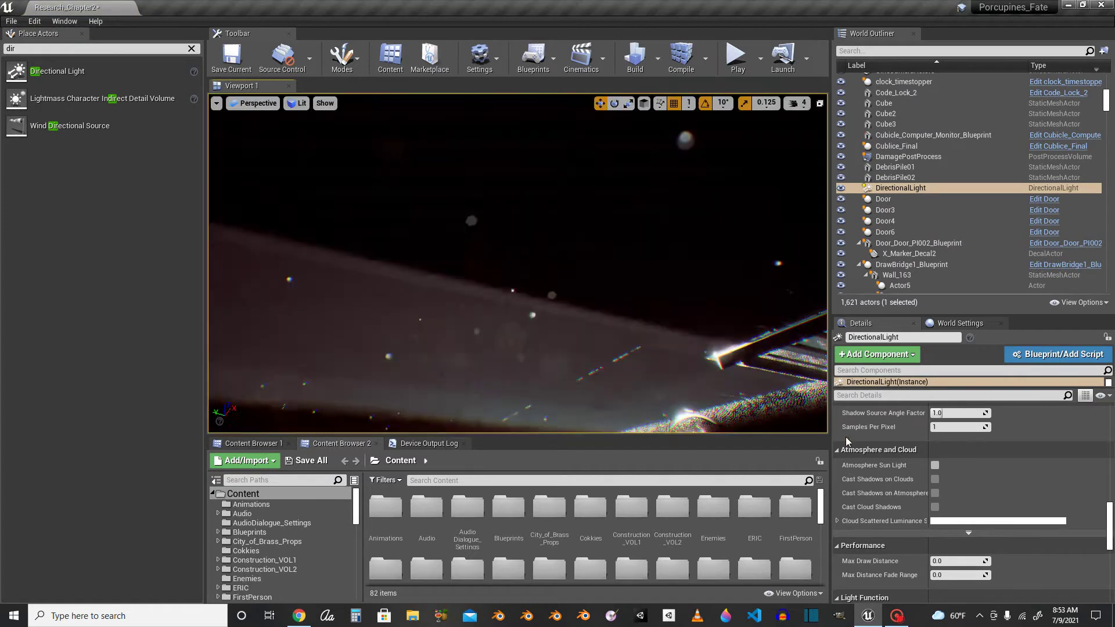
Delete the newly placed directional light from the level
{"action": "right_click_drag", "start_coordinate": [697, 325], "coordinate": [677, 395]}
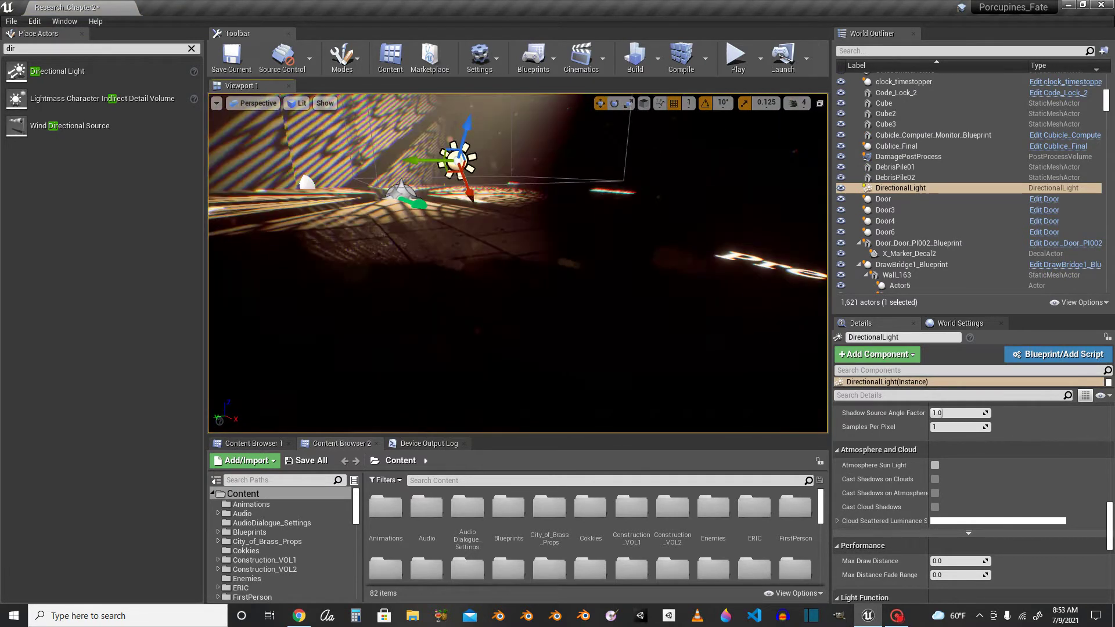
{"action": "mouse_move", "coordinate": [551, 294]}
{"action": "right_mouse_down"}
{"action": "mouse_move", "coordinate": [507, 271]}
{"action": "mouse_move", "coordinate": [503, 217]}
{"action": "mouse_move", "coordinate": [557, 307]}
{"action": "right_mouse_up"}
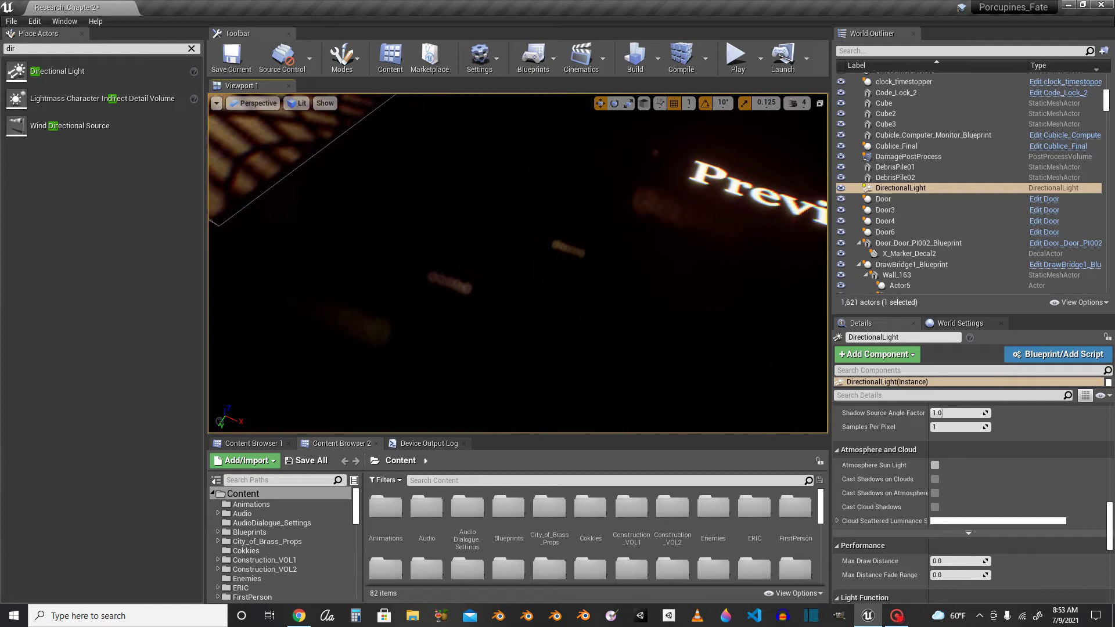
{"action": "right_click_drag", "start_coordinate": [586, 273], "coordinate": [633, 320]}
{"action": "key", "text": "Delete"}
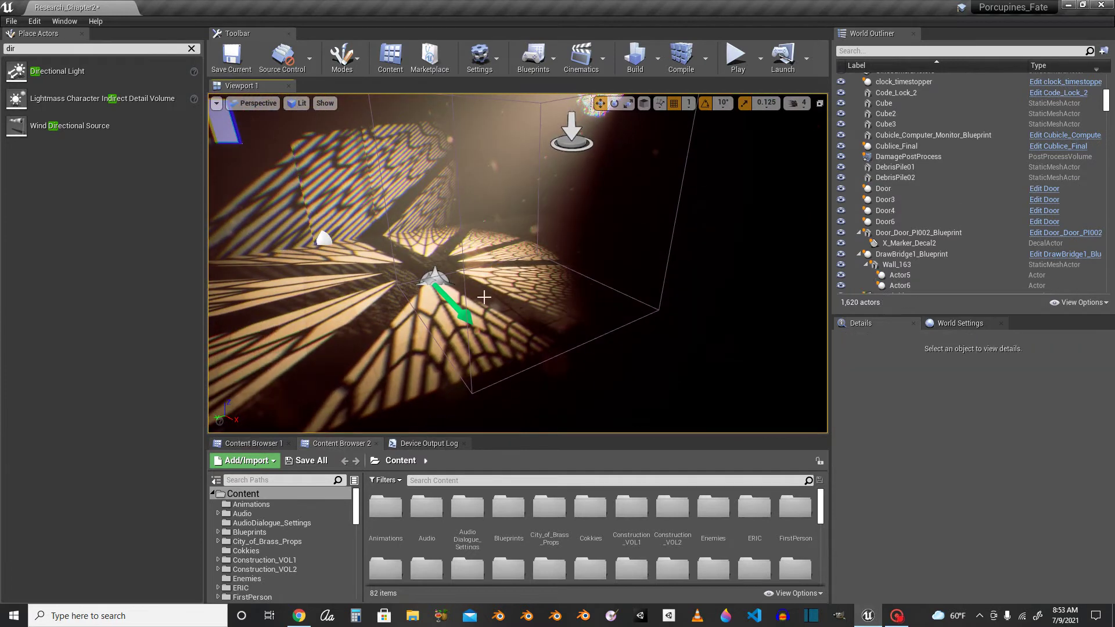
Reselect the new post process volume and set its Lens Flares Threshold to 32.0
{"action": "right_click_drag", "start_coordinate": [483, 297], "coordinate": [485, 258]}
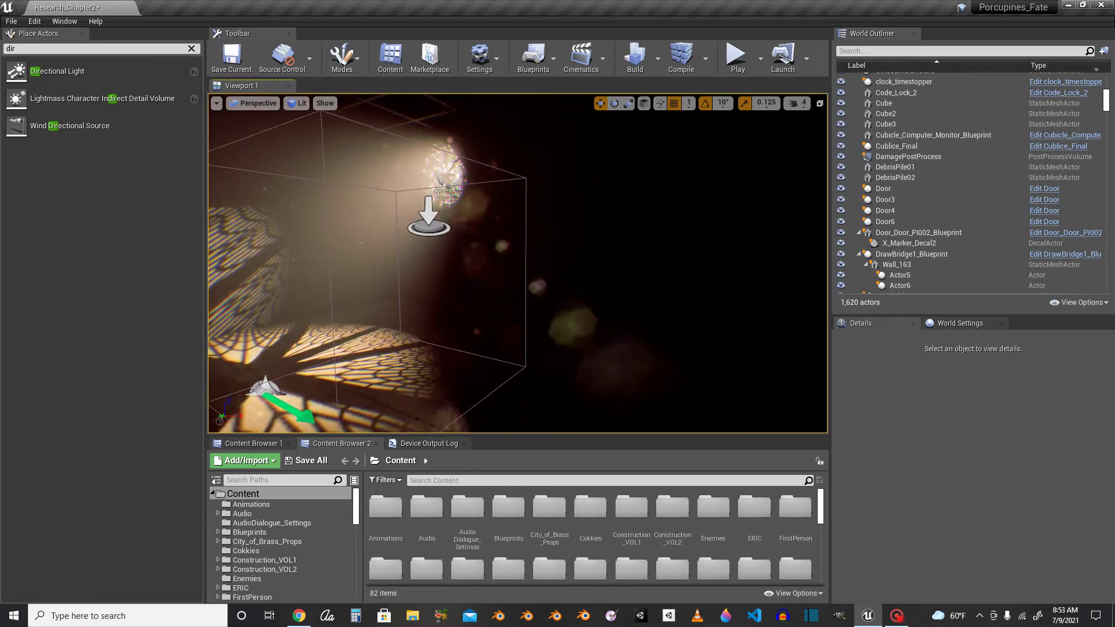
{"action": "left_click", "coordinate": [420, 225]}
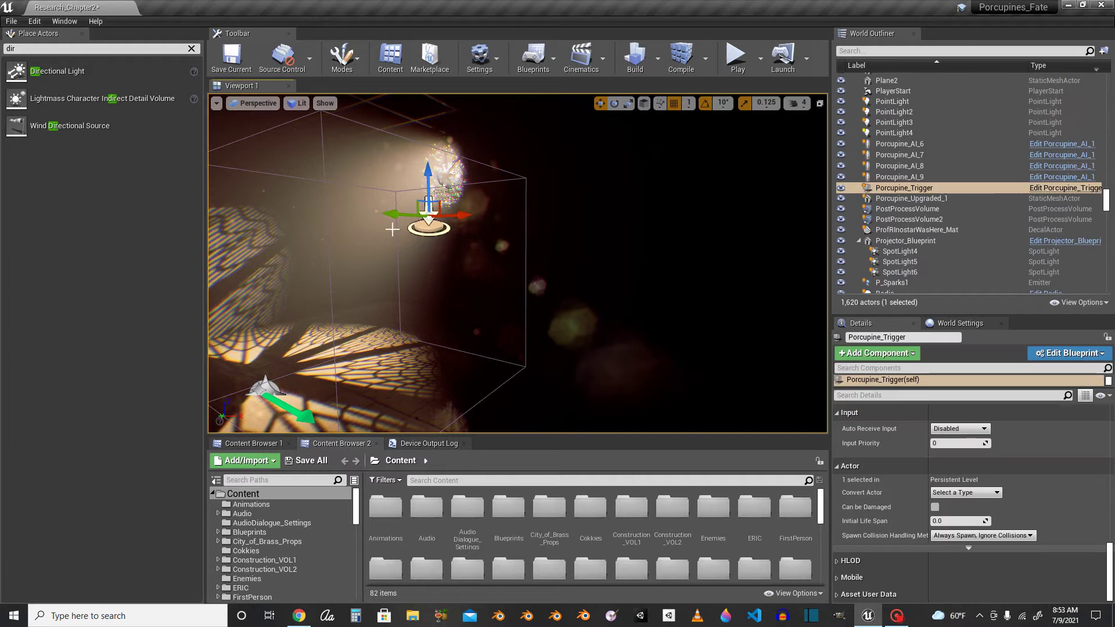
{"action": "left_click", "coordinate": [331, 308]}
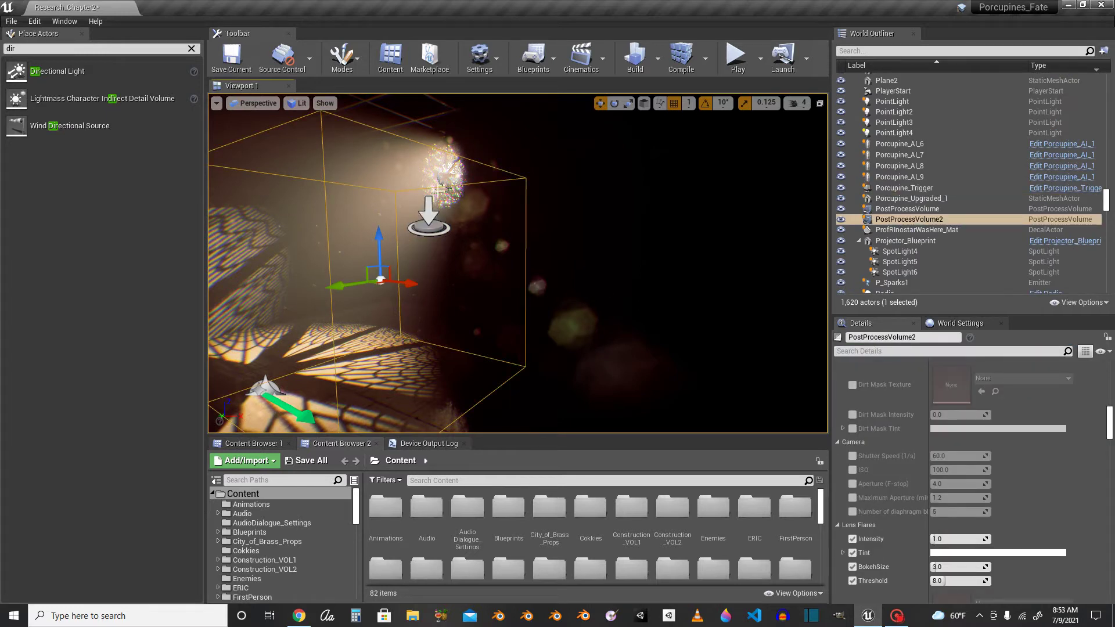
{"action": "scroll", "coordinate": [884, 567], "scroll_direction": "down", "scroll_amount": 2}
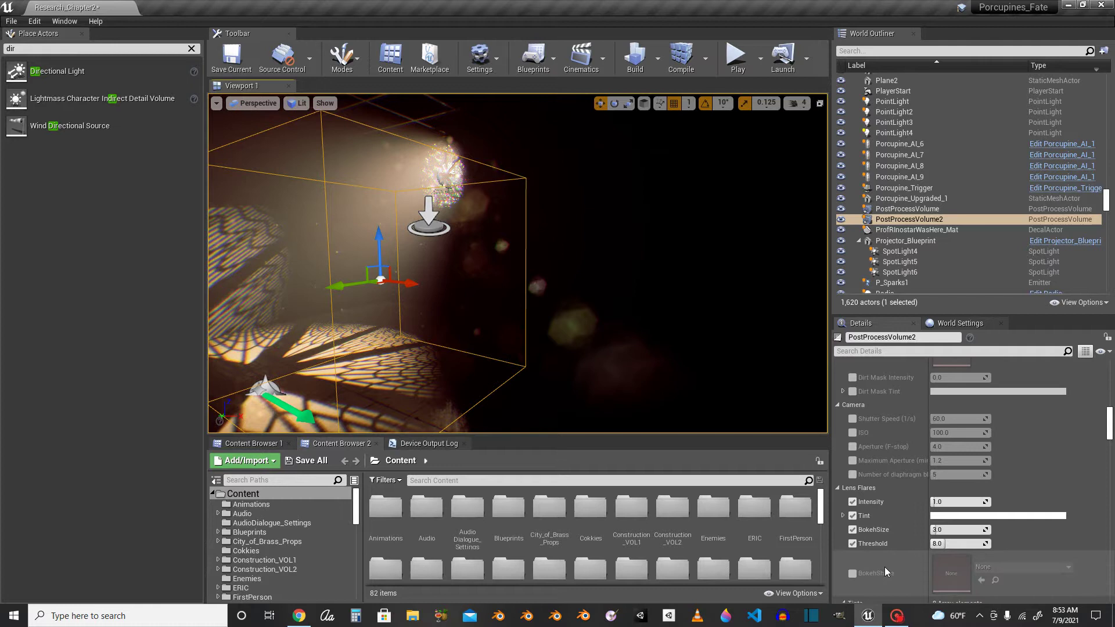
{"action": "left_click_drag", "start_coordinate": [951, 544], "coordinate": [942, 544]}
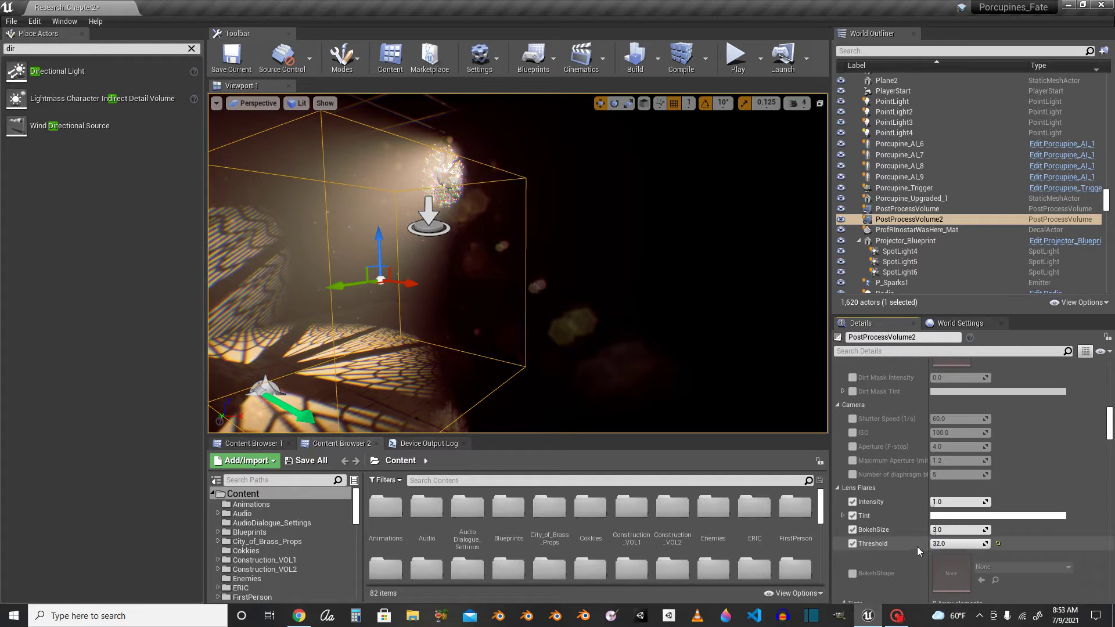
Set the post process volume's Lens Flares BokehSize to 5.0 and check the flare in the scene
{"action": "right_click_drag", "start_coordinate": [658, 367], "coordinate": [647, 363]}
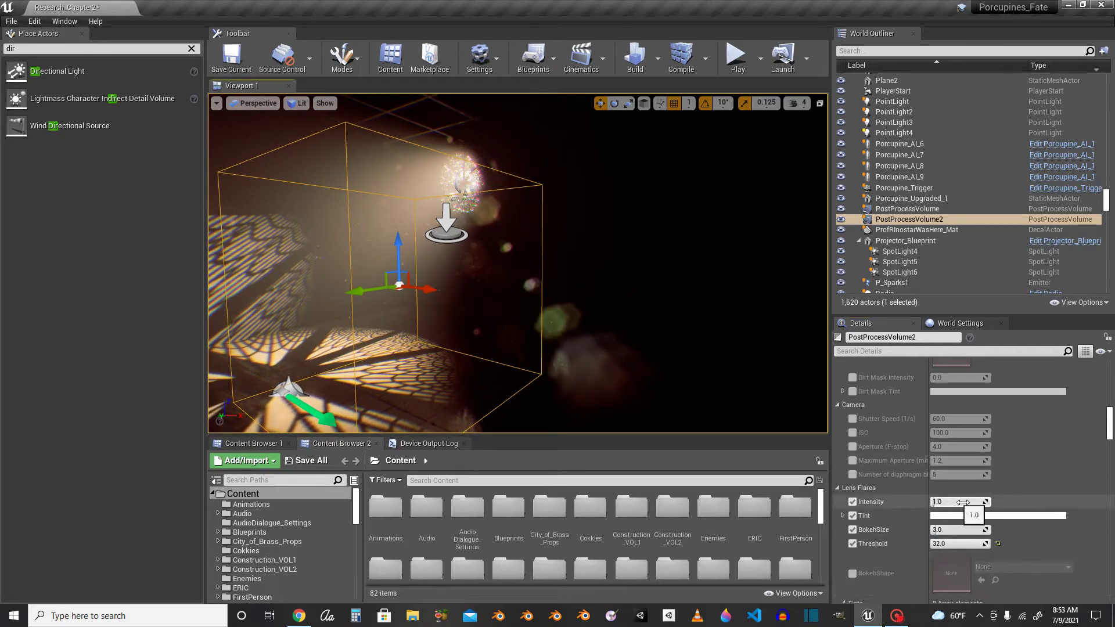
{"action": "mouse_move", "coordinate": [944, 529]}
{"action": "left_mouse_down"}
{"action": "mouse_move", "coordinate": [964, 529]}
{"action": "mouse_move", "coordinate": [937, 529]}
{"action": "left_mouse_up"}
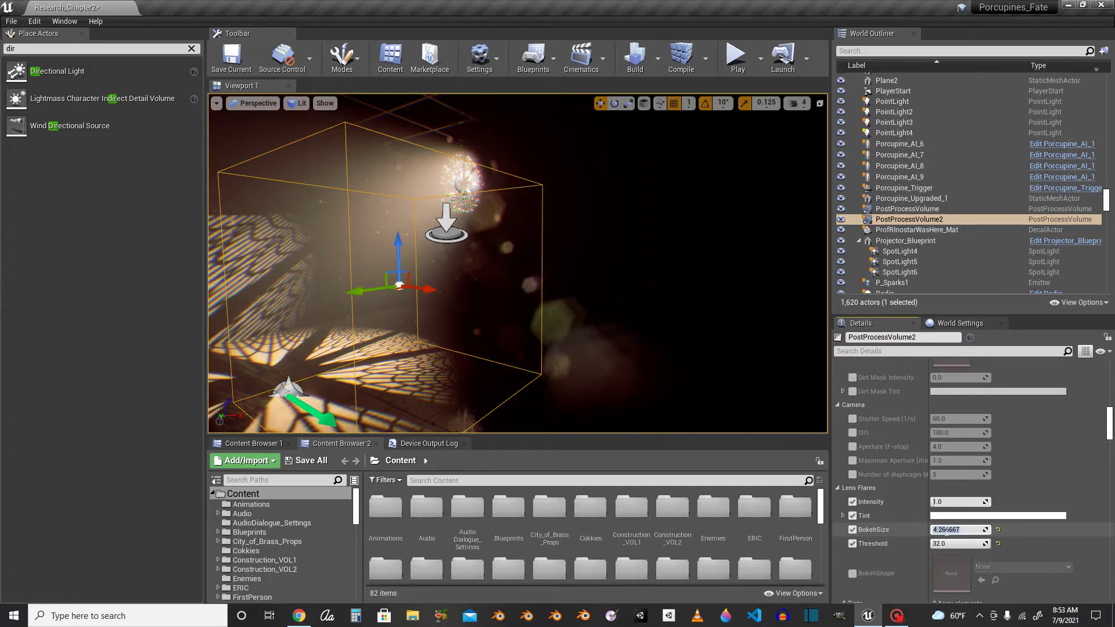
{"action": "type", "text": "5"}
{"action": "key", "text": "Return"}
{"action": "right_click_drag", "start_coordinate": [604, 163], "coordinate": [656, 157]}
{"action": "right_click_drag", "start_coordinate": [768, 285], "coordinate": [835, 313]}
Lower the Lens Flares Threshold to 0.1
{"action": "scroll", "coordinate": [993, 552], "scroll_direction": "down", "scroll_amount": 3}
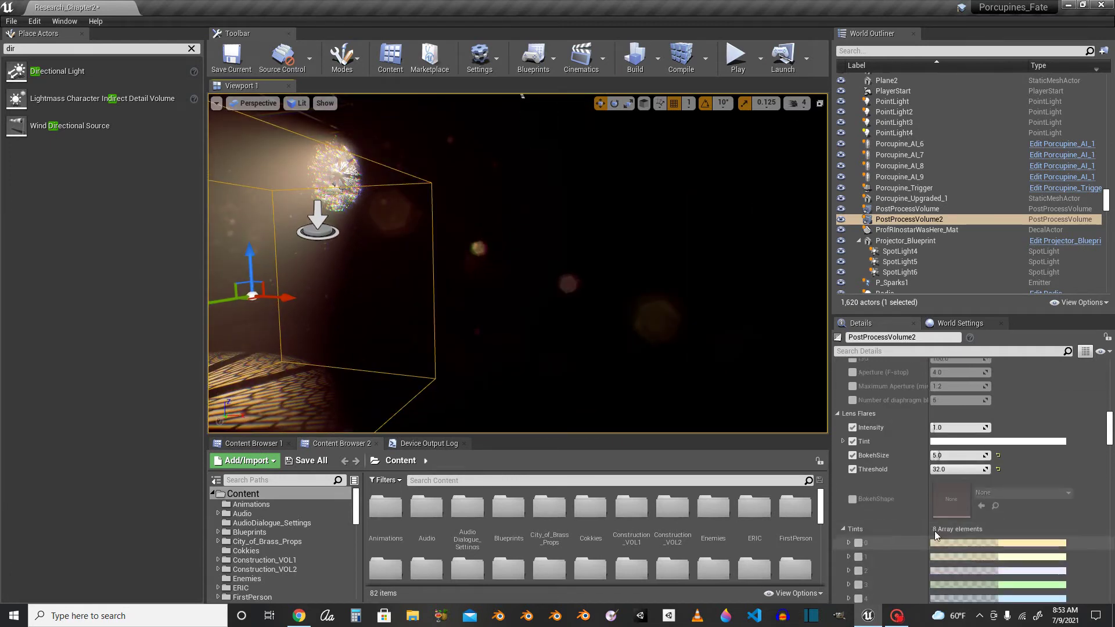
{"action": "left_click_drag", "start_coordinate": [962, 471], "coordinate": [924, 471]}
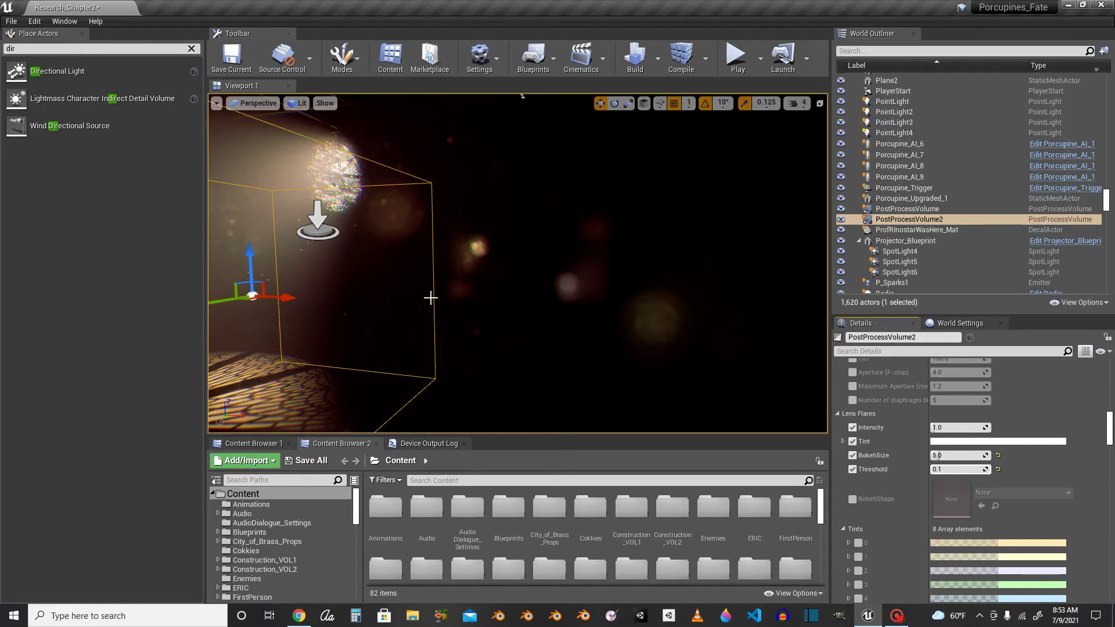
Try overriding the first Lens Flares tint element and undo the change
{"action": "scroll", "coordinate": [967, 485], "scroll_direction": "down", "scroll_amount": 3}
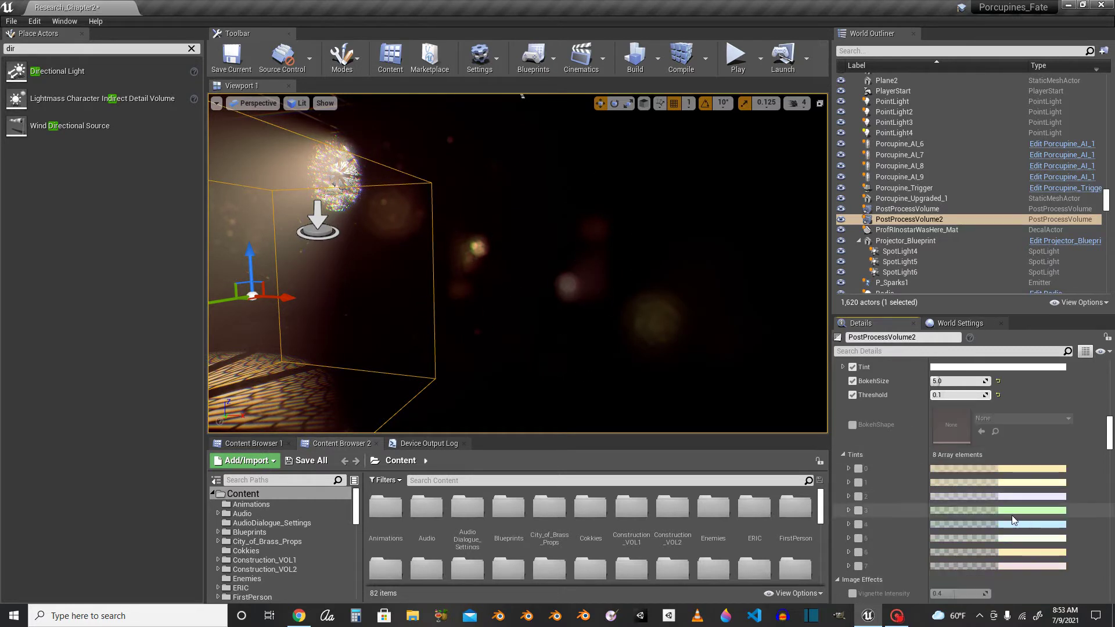
{"action": "left_click", "coordinate": [856, 481]}
{"action": "left_click", "coordinate": [856, 481]}
{"action": "left_click", "coordinate": [857, 468]}
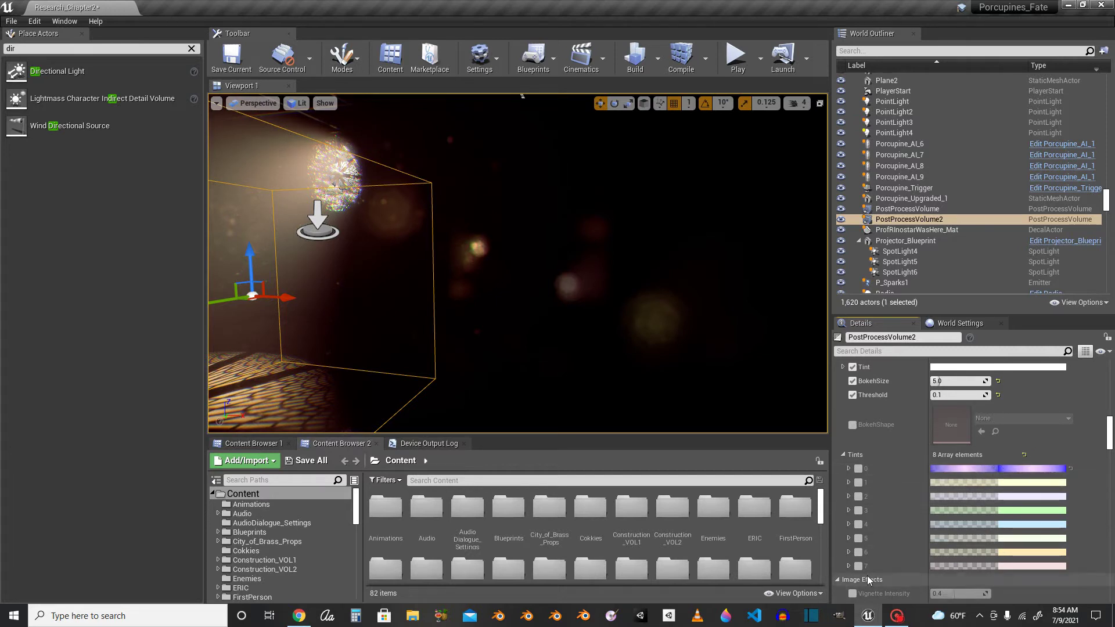
{"action": "key", "text": "ctrl+z"}
Enable the Lens Flares BokehShape override and assign the 5_2 texture to it
{"action": "left_click", "coordinate": [851, 427]}
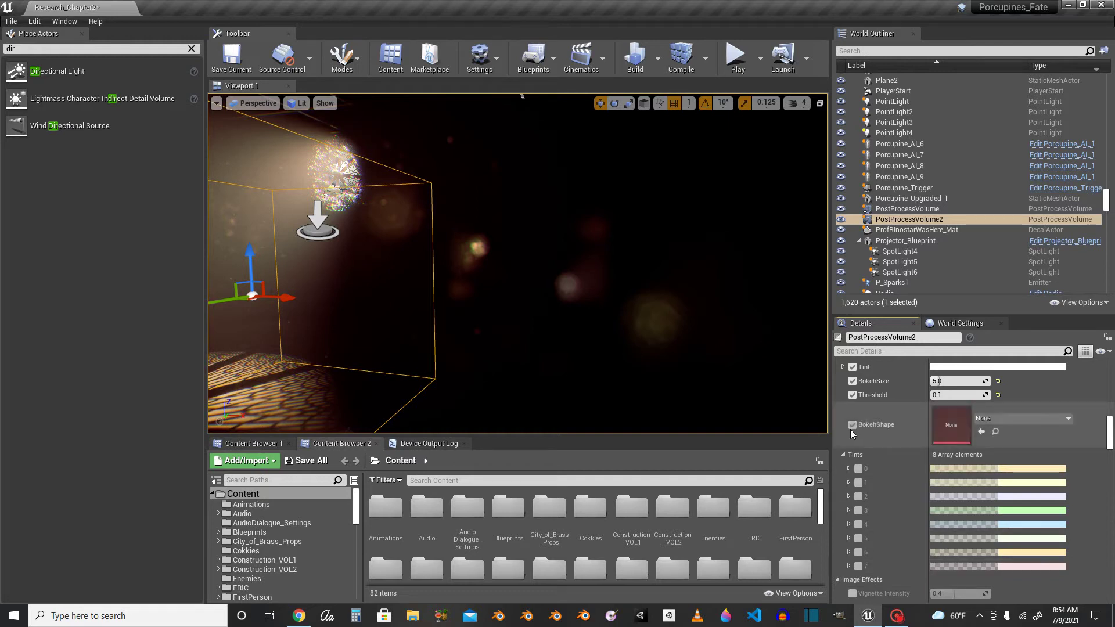
{"action": "left_click", "coordinate": [858, 469]}
{"action": "key", "text": "ctrl+z"}
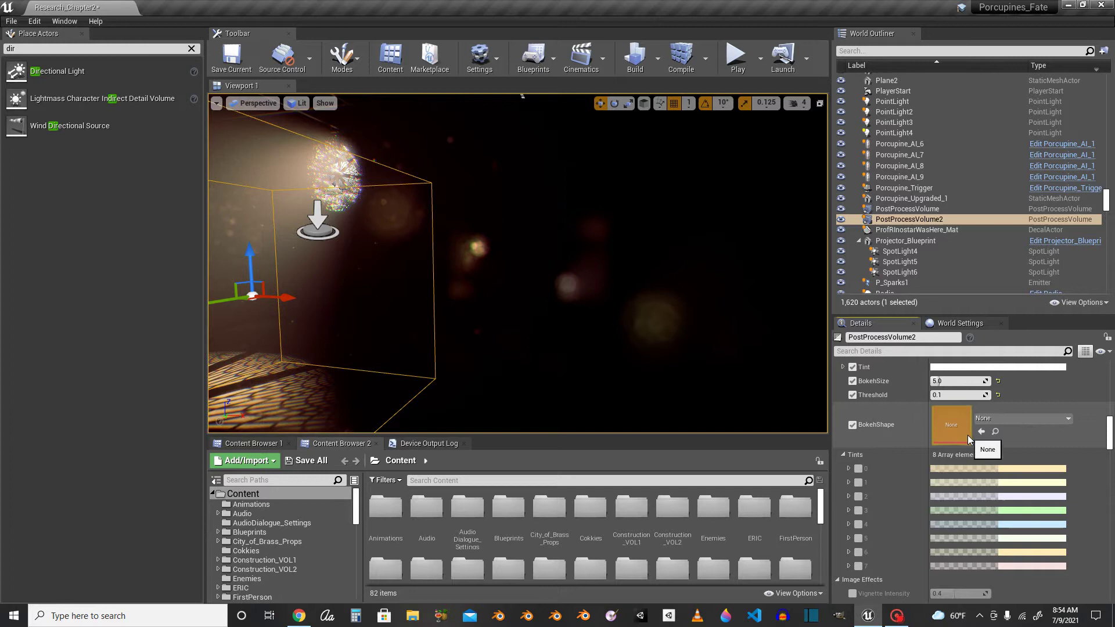
{"action": "left_click", "coordinate": [1022, 418]}
{"action": "left_click", "coordinate": [963, 334]}
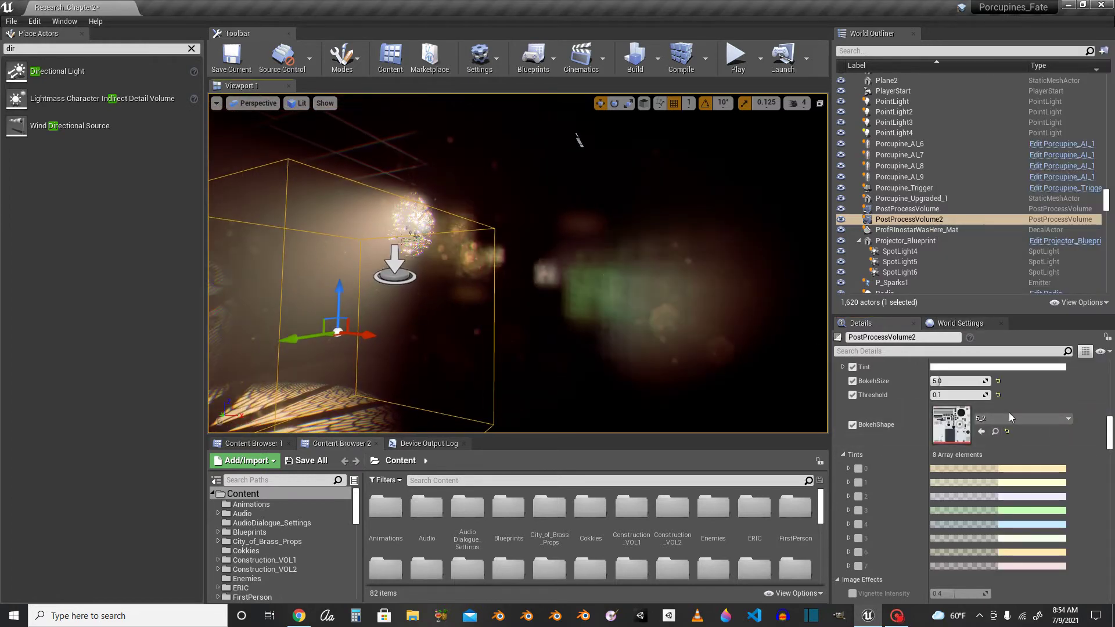
Replace the BokehShape texture with 13103_pearlturtle_diffuse and check the flare in the scene
{"action": "left_click", "coordinate": [1008, 419]}
{"action": "left_click", "coordinate": [981, 292]}
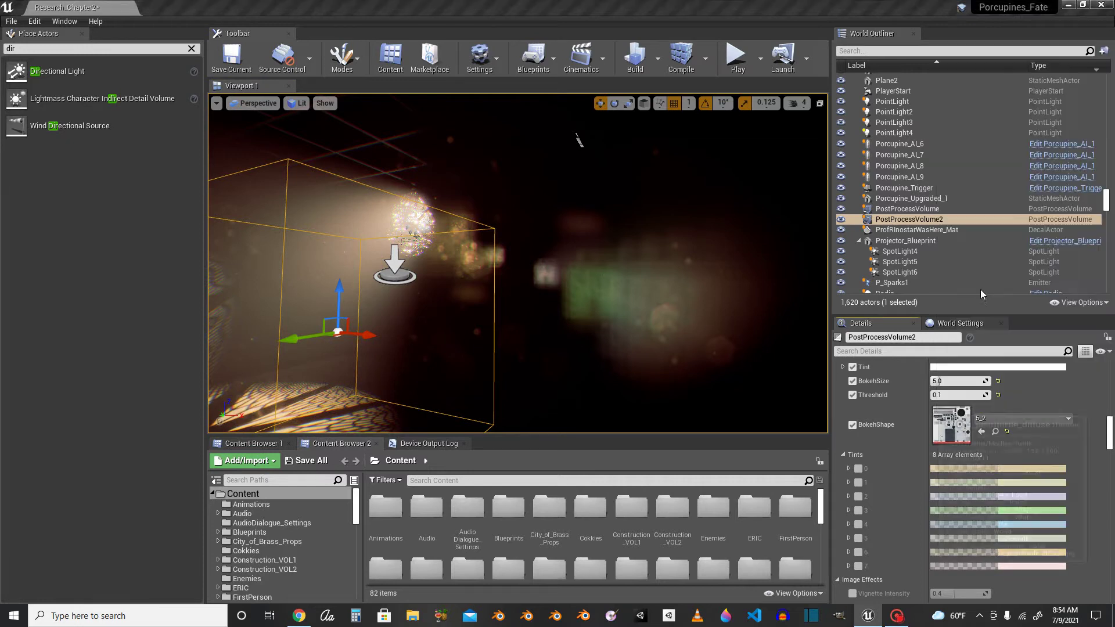
{"action": "right_click_drag", "start_coordinate": [682, 306], "coordinate": [756, 341]}
{"action": "right_click_drag", "start_coordinate": [451, 241], "coordinate": [380, 244]}
{"action": "right_click_drag", "start_coordinate": [493, 267], "coordinate": [526, 268]}
Set the Lens Flares BokehSize to 0.1 and inspect the resulting flare shapes
{"action": "scroll", "coordinate": [898, 440], "scroll_direction": "up", "scroll_amount": 3}
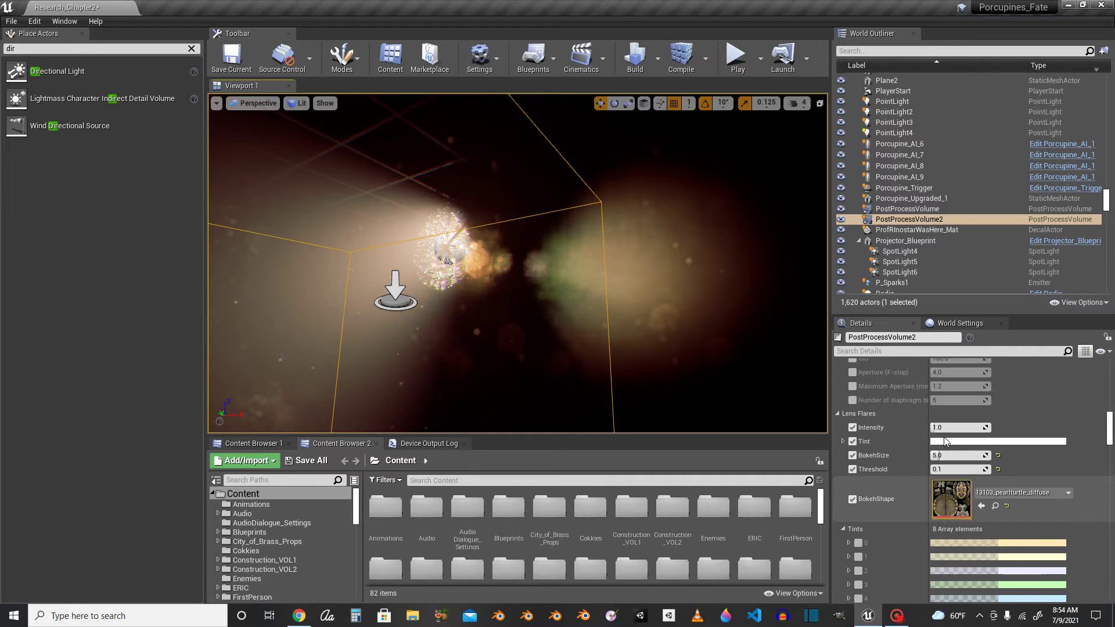
{"action": "left_click_drag", "start_coordinate": [958, 457], "coordinate": [929, 456]}
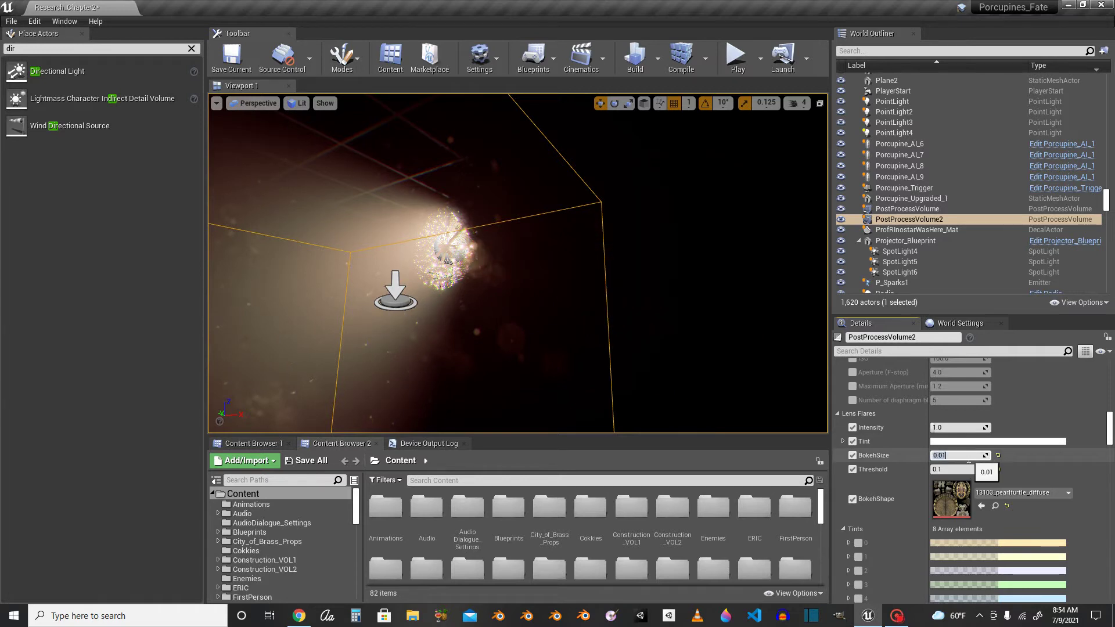
{"action": "type", "text": "0.1"}
{"action": "key", "text": "Return"}
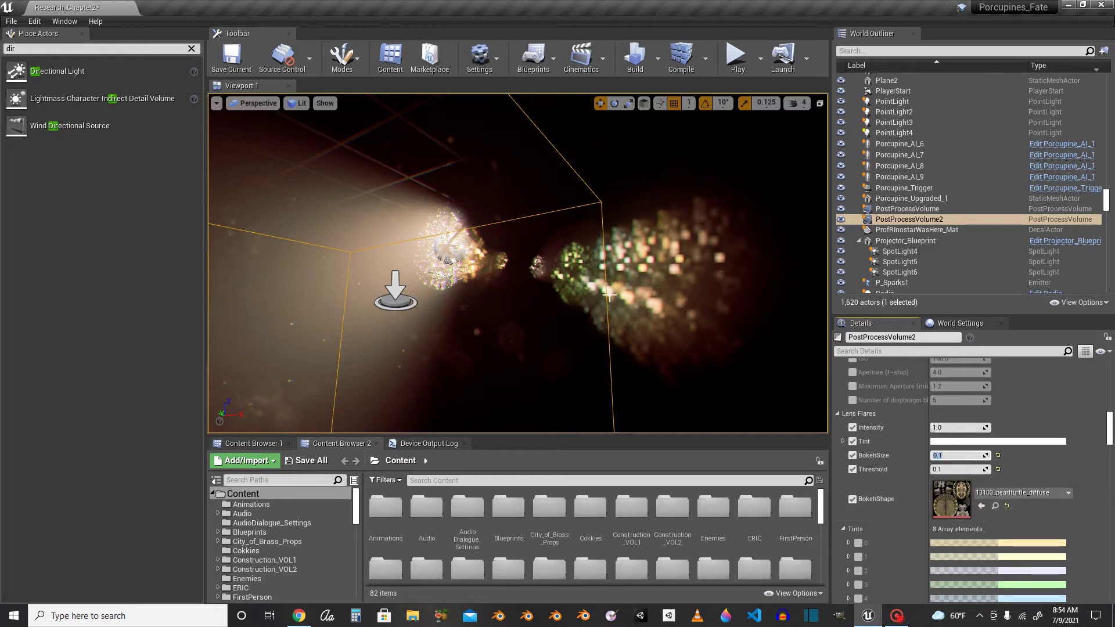
{"action": "right_click_drag", "start_coordinate": [649, 291], "coordinate": [667, 320]}
Leave the BokehShape texture choice and launch GIMP
{"action": "left_click", "coordinate": [981, 495]}
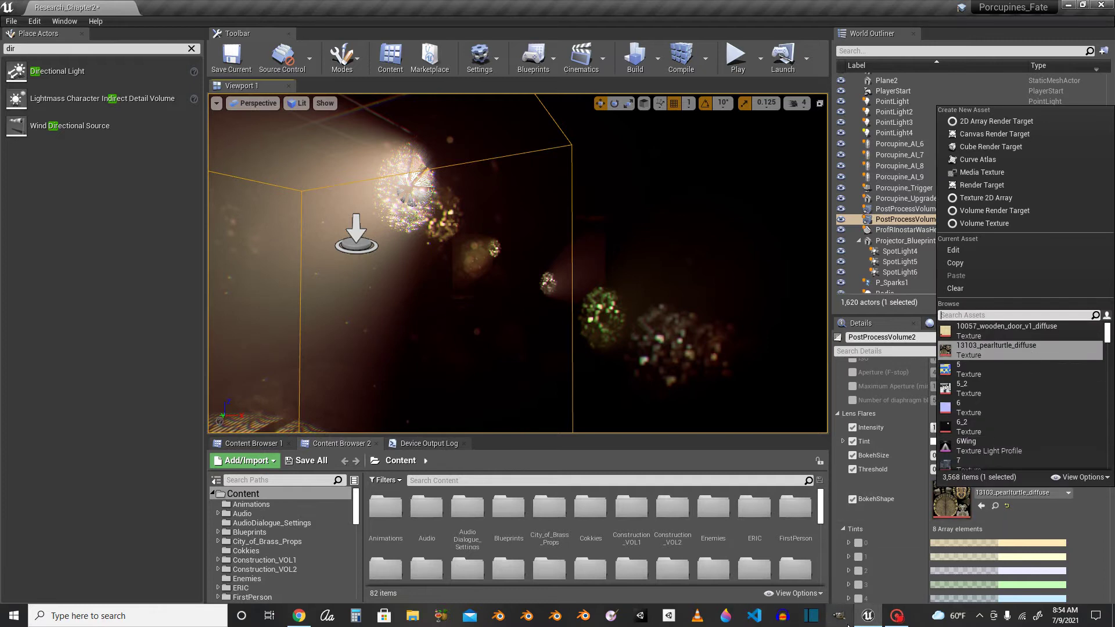
{"action": "left_click", "coordinate": [829, 622]}
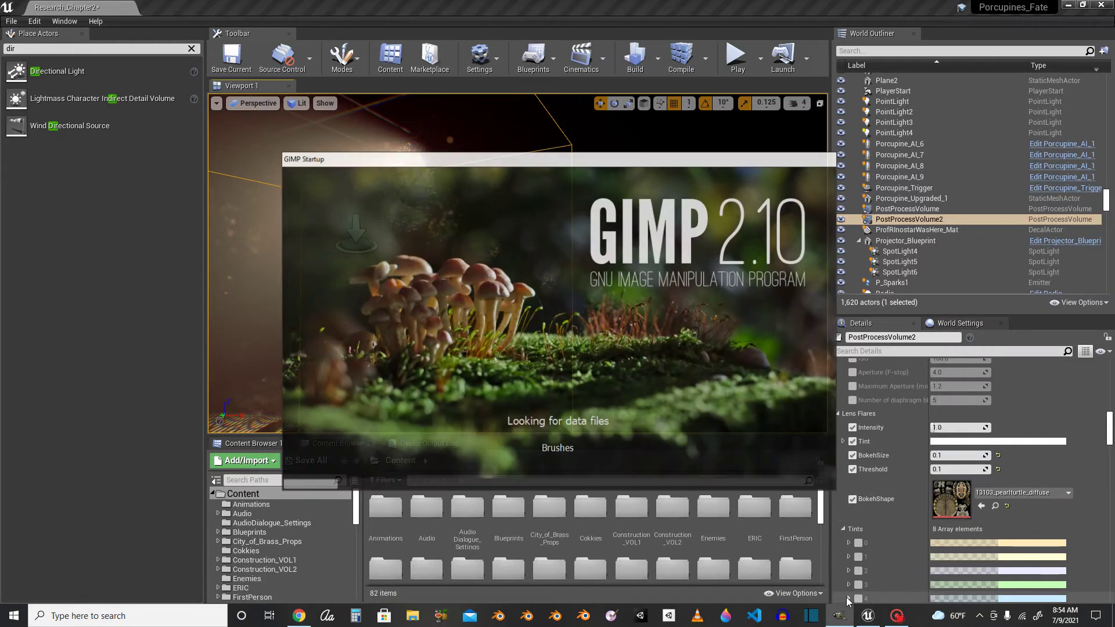
{"action": "mouse_move", "coordinate": [839, 614]}
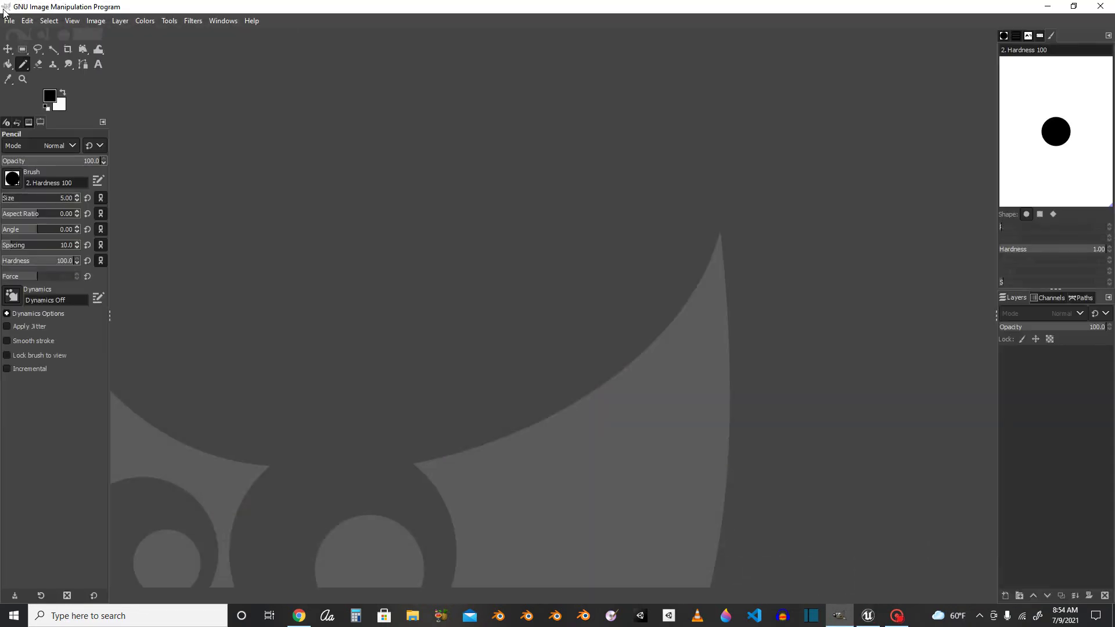
Create a new image 1024 px wide and 1024 px high
{"action": "left_click", "coordinate": [10, 20]}
{"action": "left_click", "coordinate": [22, 37]}
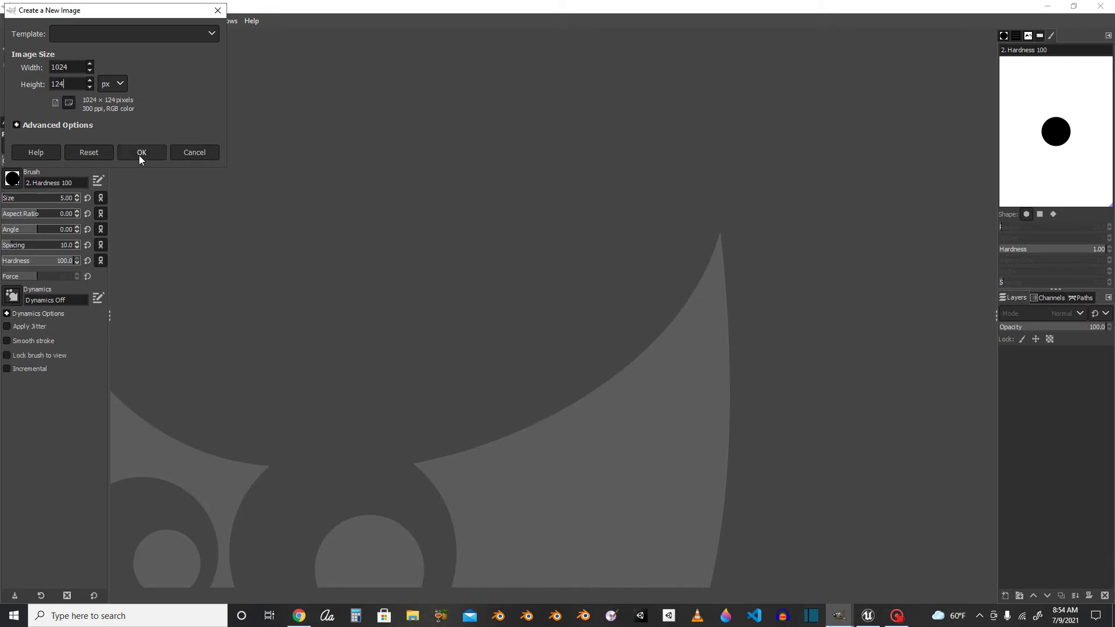
{"action": "key", "text": "BackSpace"}
{"action": "key", "text": "BackSpace"}
{"action": "key", "text": "BackSpace"}
{"action": "type", "text": "1024"}
{"action": "key", "text": "Return"}
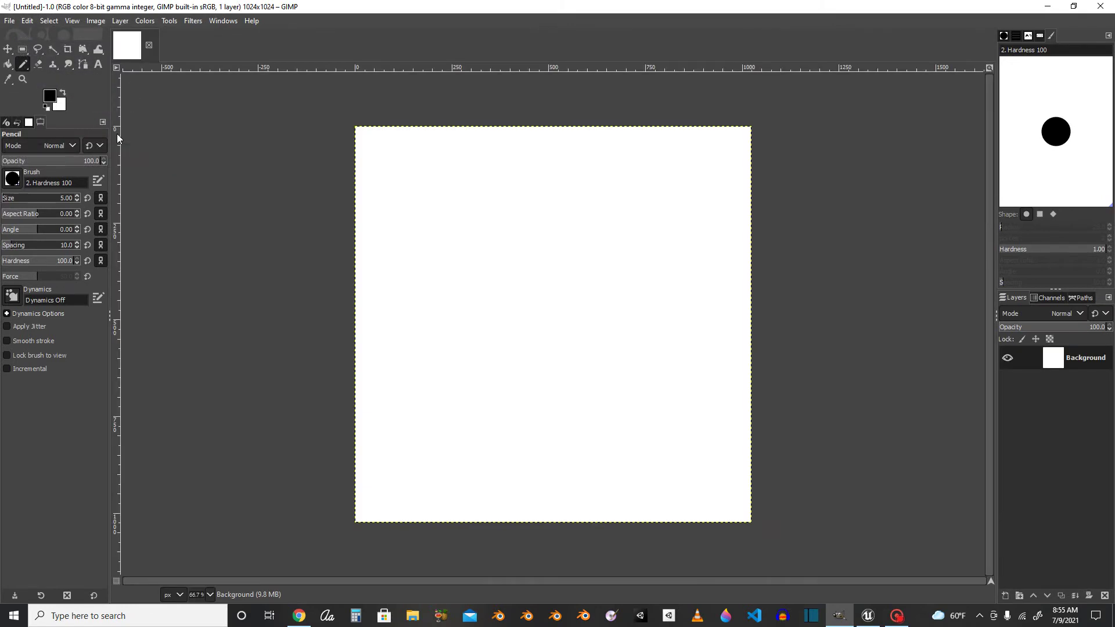
Delete the Background layer and add a new 1024 × 1024 px layer filled with transparency
{"action": "right_click", "coordinate": [1068, 359]}
{"action": "left_click", "coordinate": [990, 152]}
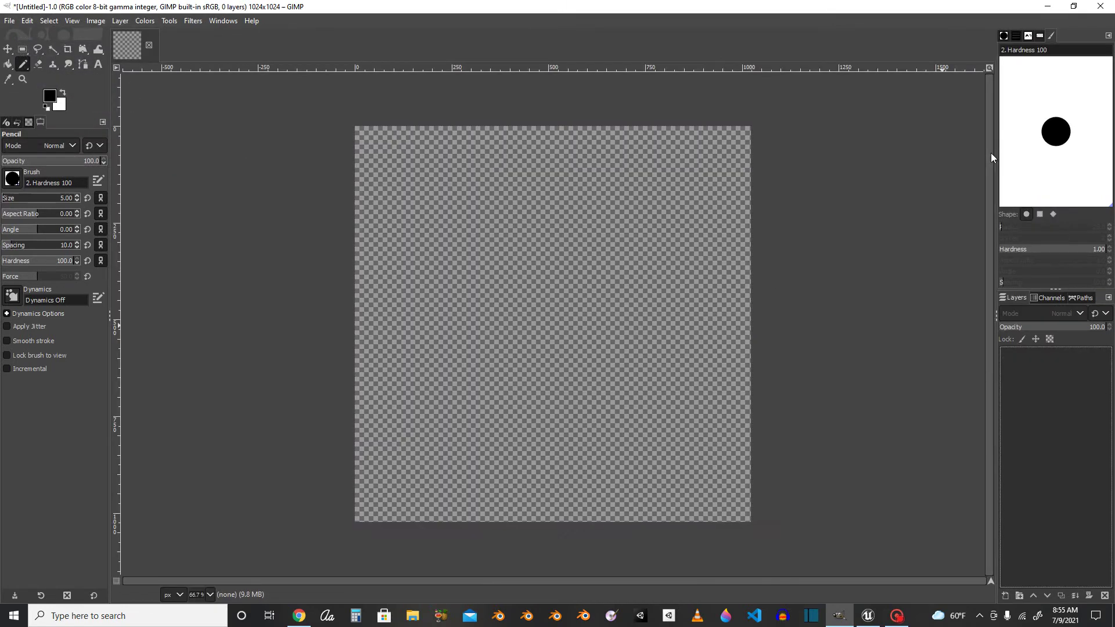
{"action": "right_click", "coordinate": [1009, 401]}
{"action": "left_click", "coordinate": [949, 87]}
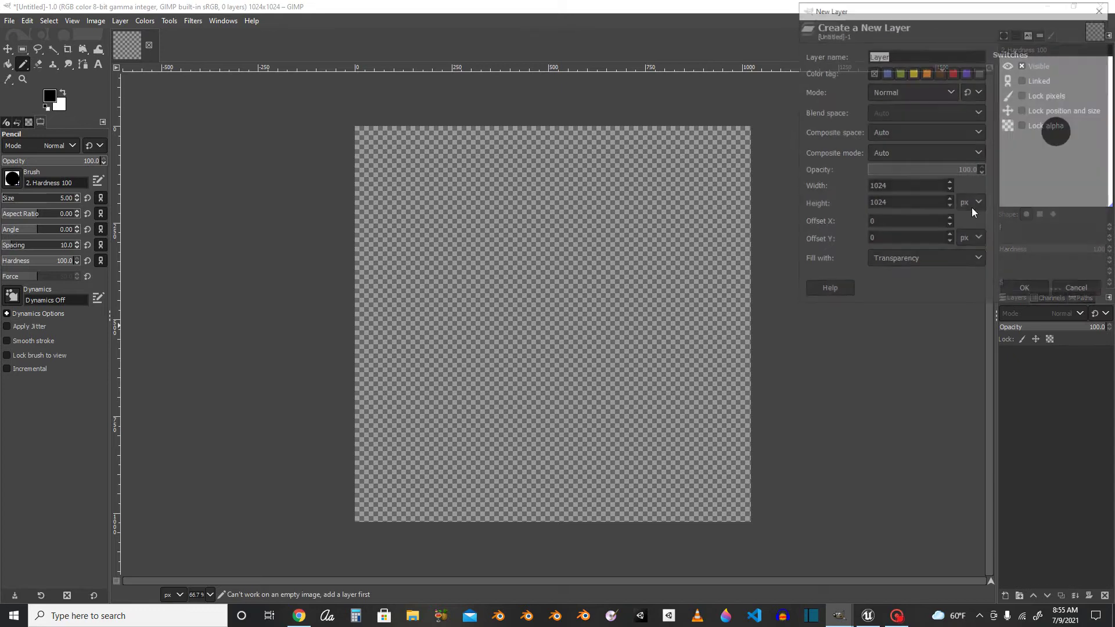
{"action": "left_click", "coordinate": [1021, 291]}
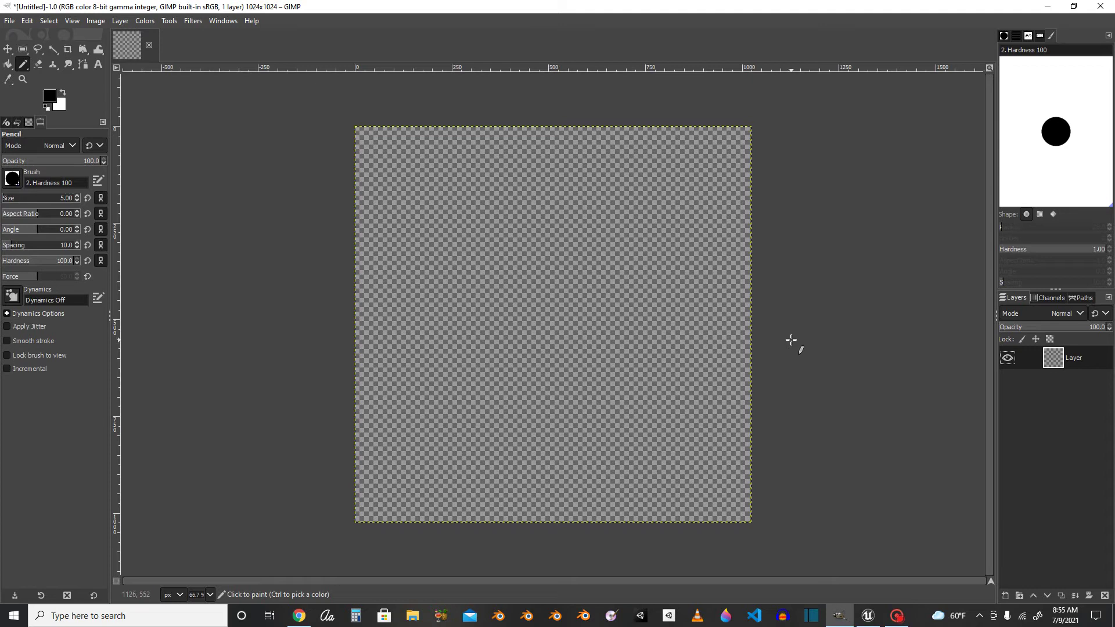
Try filling a feathered, canvas-sized circular selection with the white background color, then undo the fill and clear the selection
{"action": "left_click", "coordinate": [21, 50]}
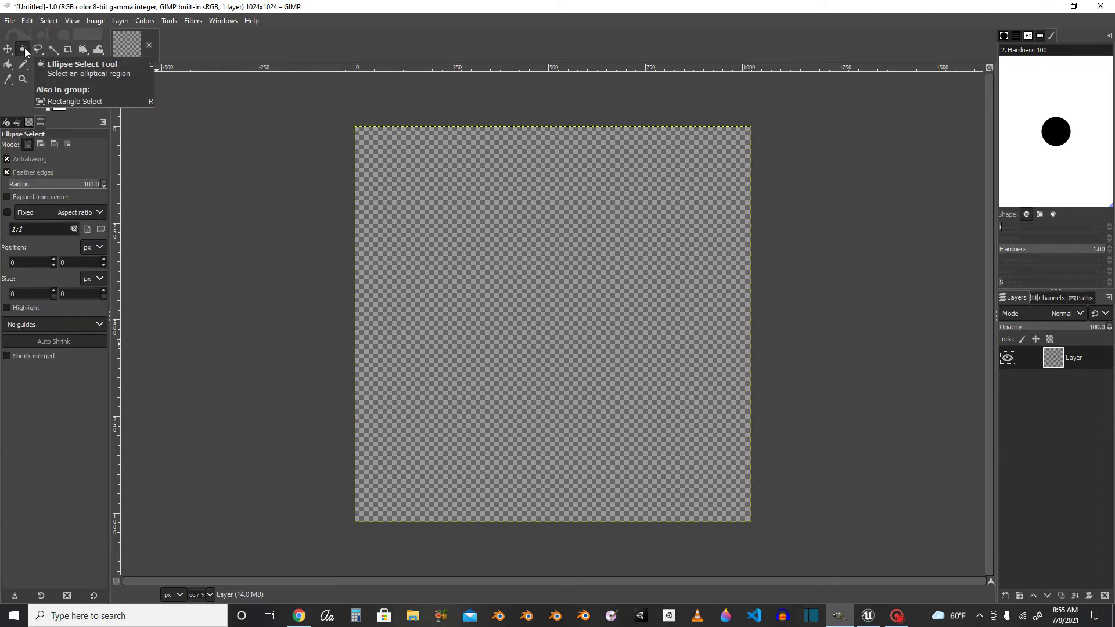
{"action": "left_click", "coordinate": [25, 53]}
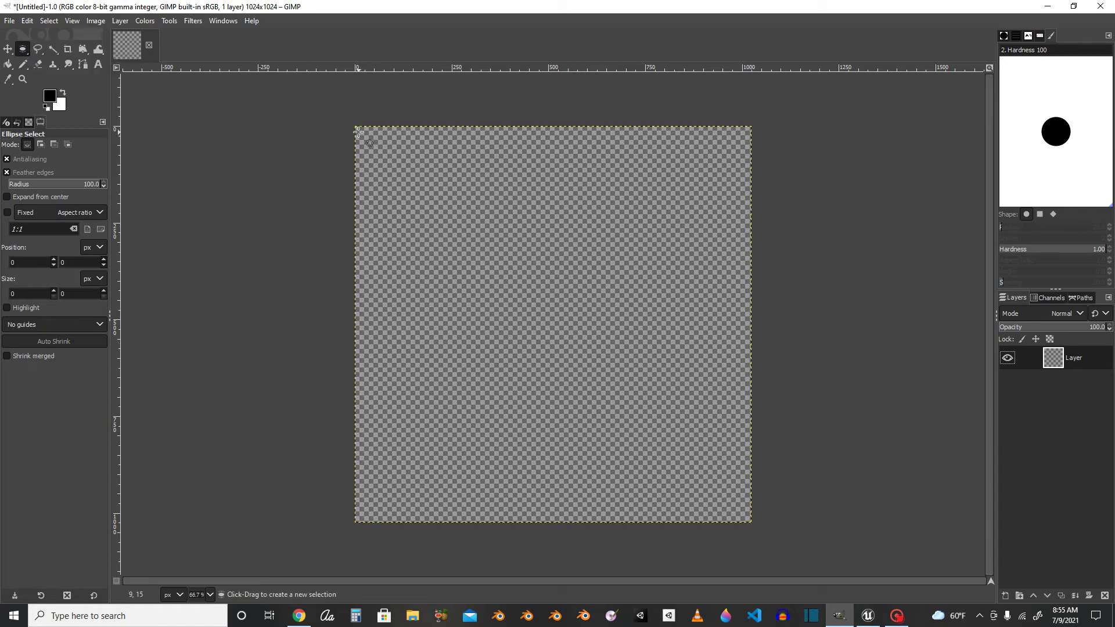
{"action": "left_click_drag", "start_coordinate": [358, 132], "coordinate": [750, 522]}
{"action": "left_click_drag", "start_coordinate": [375, 154], "coordinate": [374, 151]}
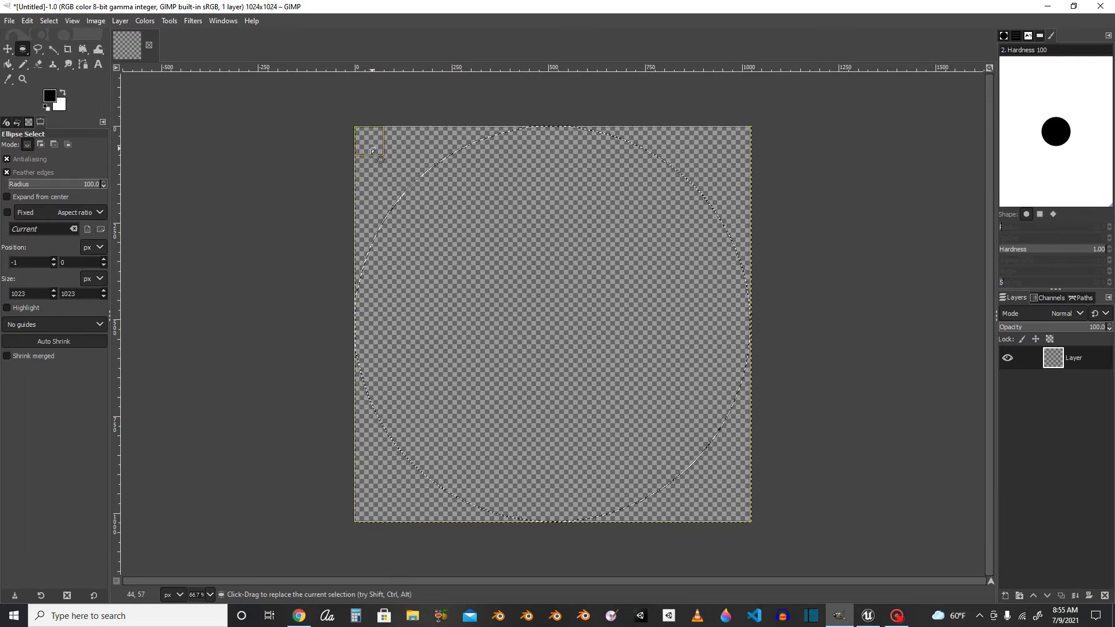
{"action": "left_click", "coordinate": [27, 21]}
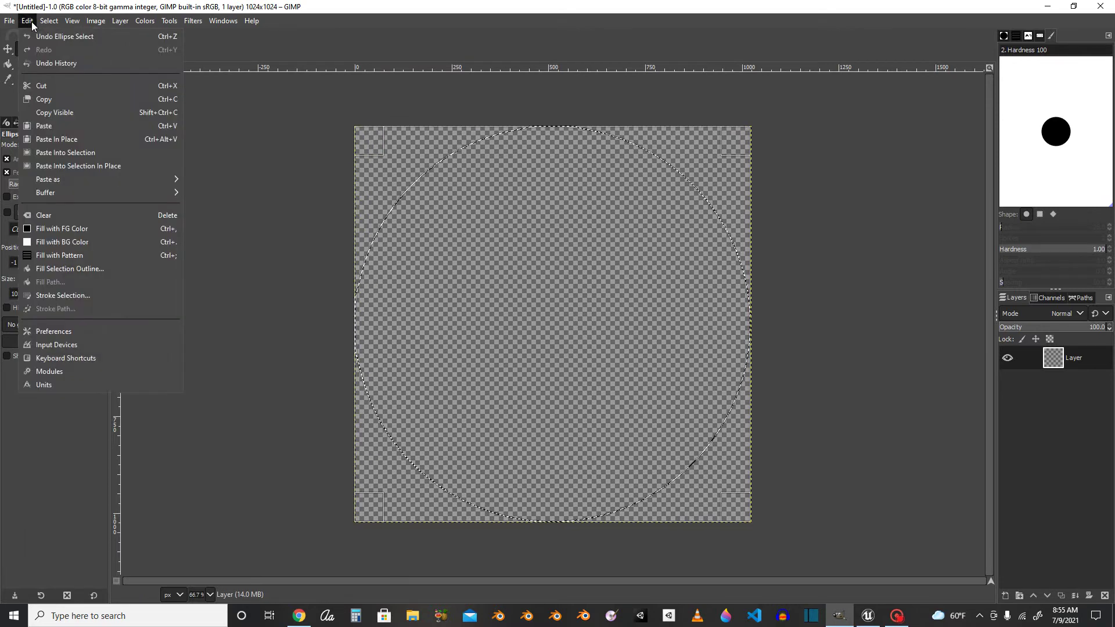
{"action": "left_click", "coordinate": [85, 242]}
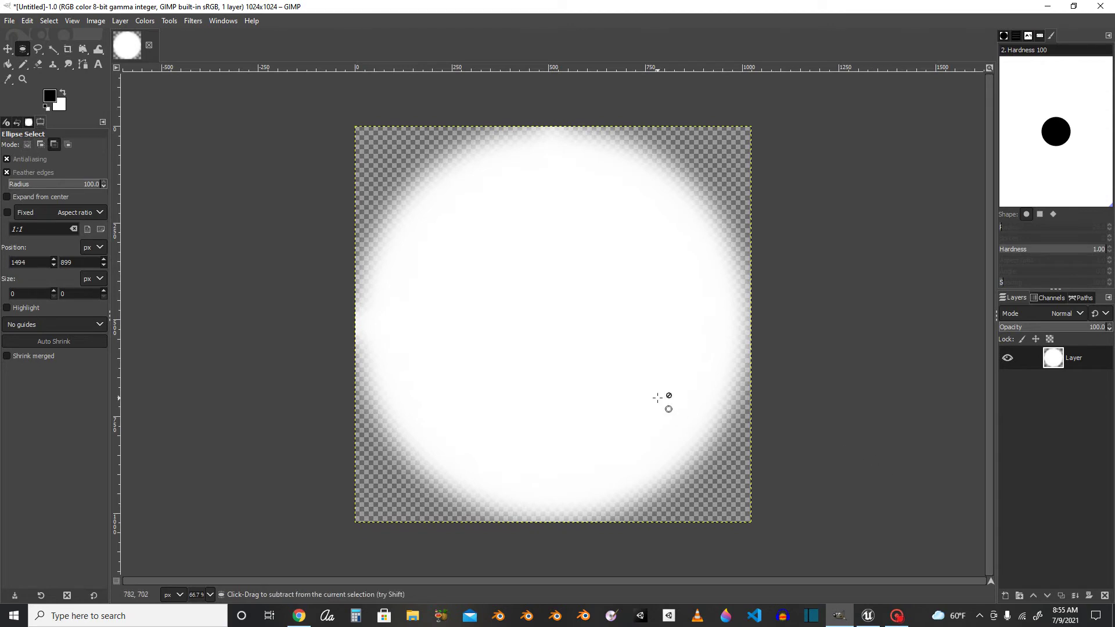
{"action": "key", "text": "ctrl+z"}
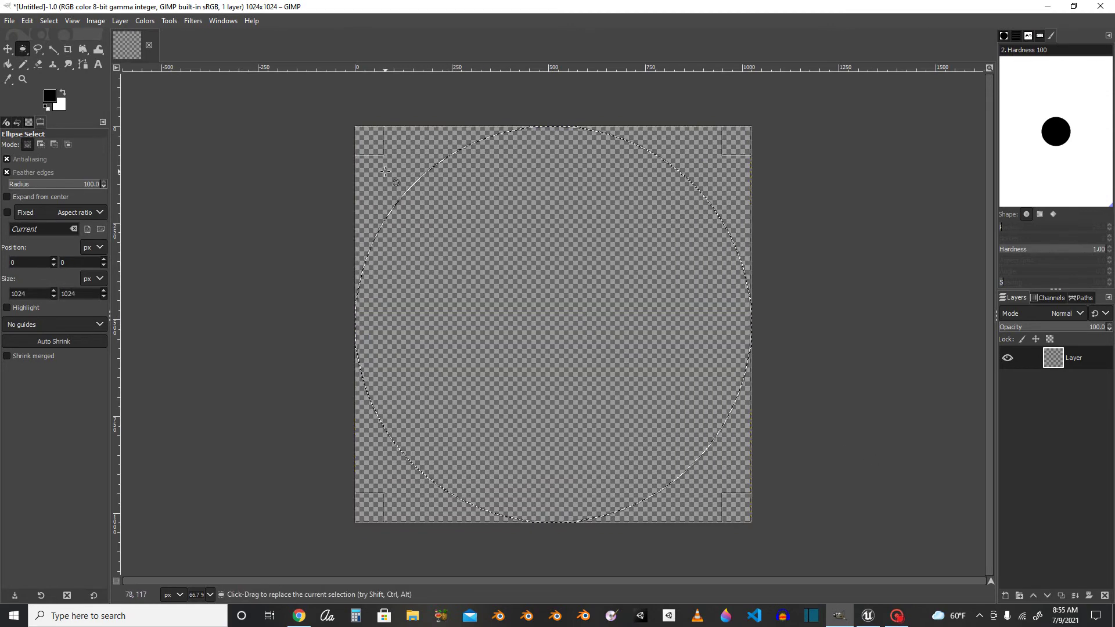
{"action": "left_click", "coordinate": [303, 222]}
Draw a feathered elliptical selection about 924 × 894 px inside the canvas, fill it with the white background color and deselect it
{"action": "left_click_drag", "start_coordinate": [393, 165], "coordinate": [730, 491]}
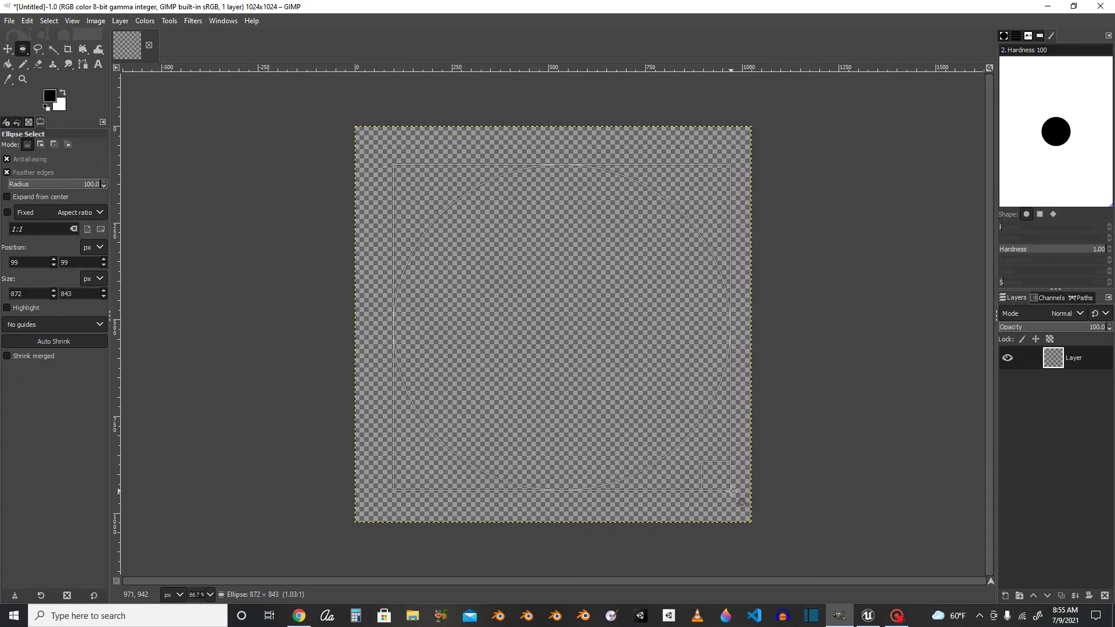
{"action": "left_click_drag", "start_coordinate": [416, 182], "coordinate": [396, 163]}
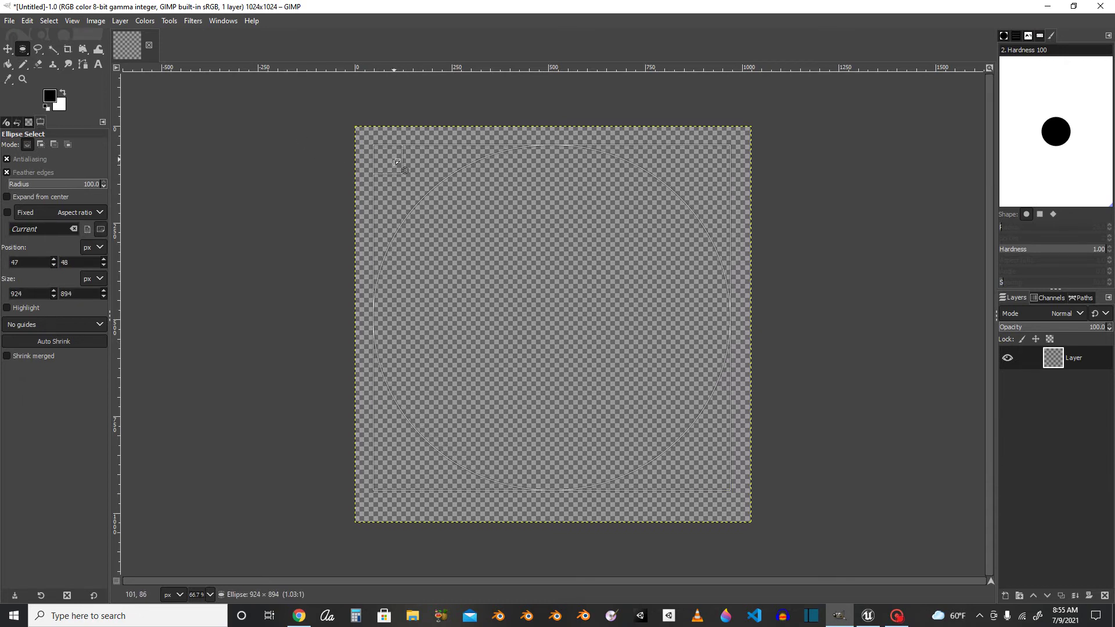
{"action": "left_click", "coordinate": [27, 21]}
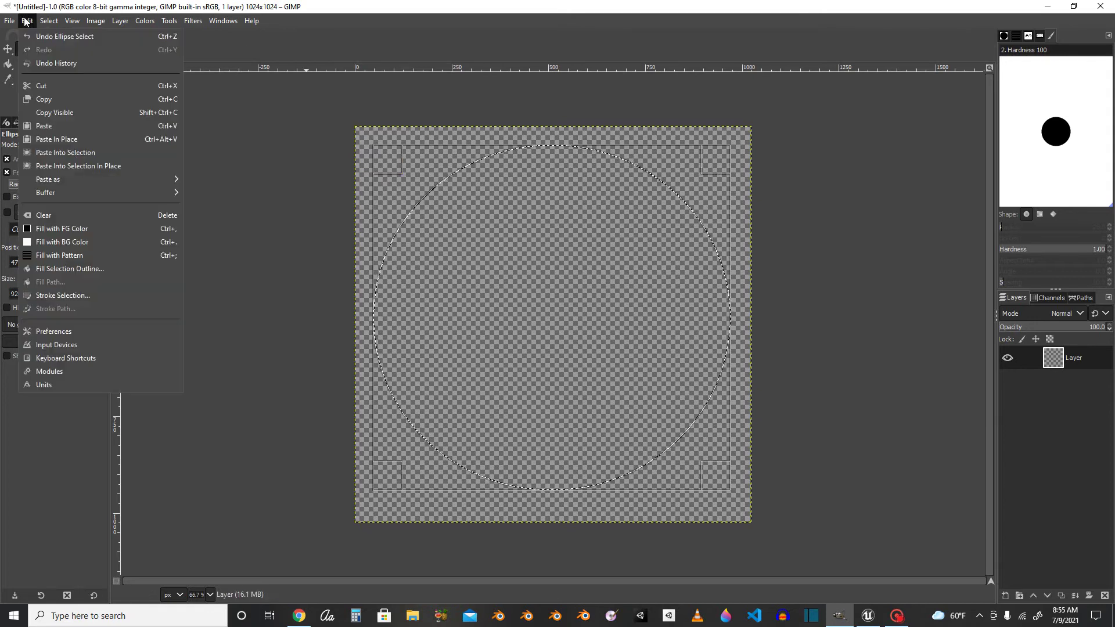
{"action": "left_click", "coordinate": [61, 242]}
{"action": "left_click_drag", "start_coordinate": [250, 364], "coordinate": [463, 572]}
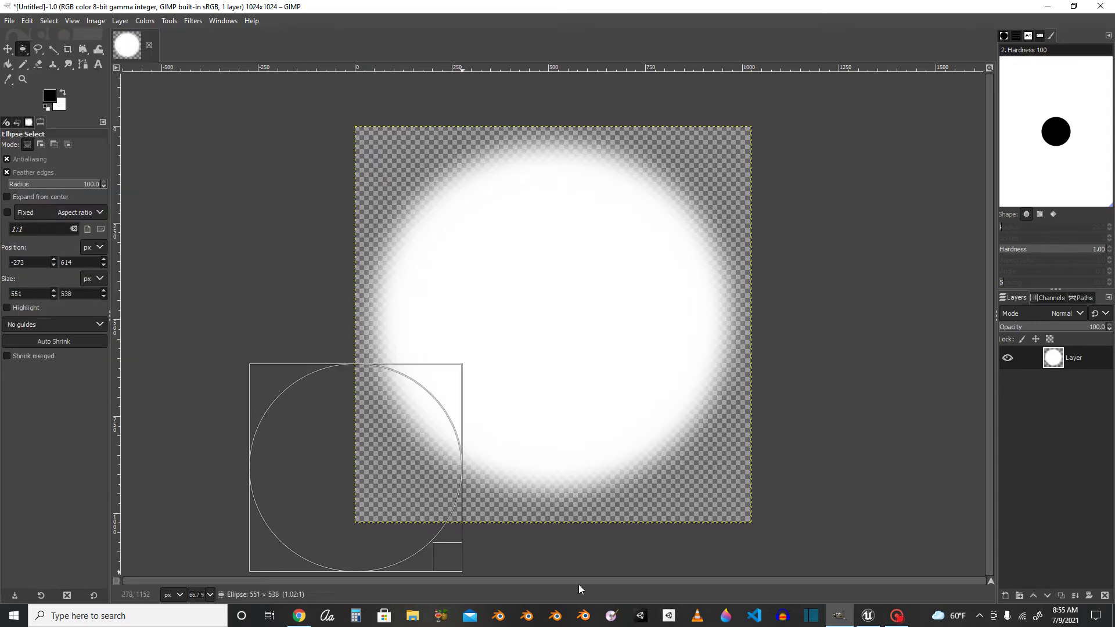
{"action": "left_click", "coordinate": [563, 530]}
Export the soft circle image as LensflareTutorial.png into the project's Content/UI/Images folder
{"action": "left_click", "coordinate": [18, 23]}
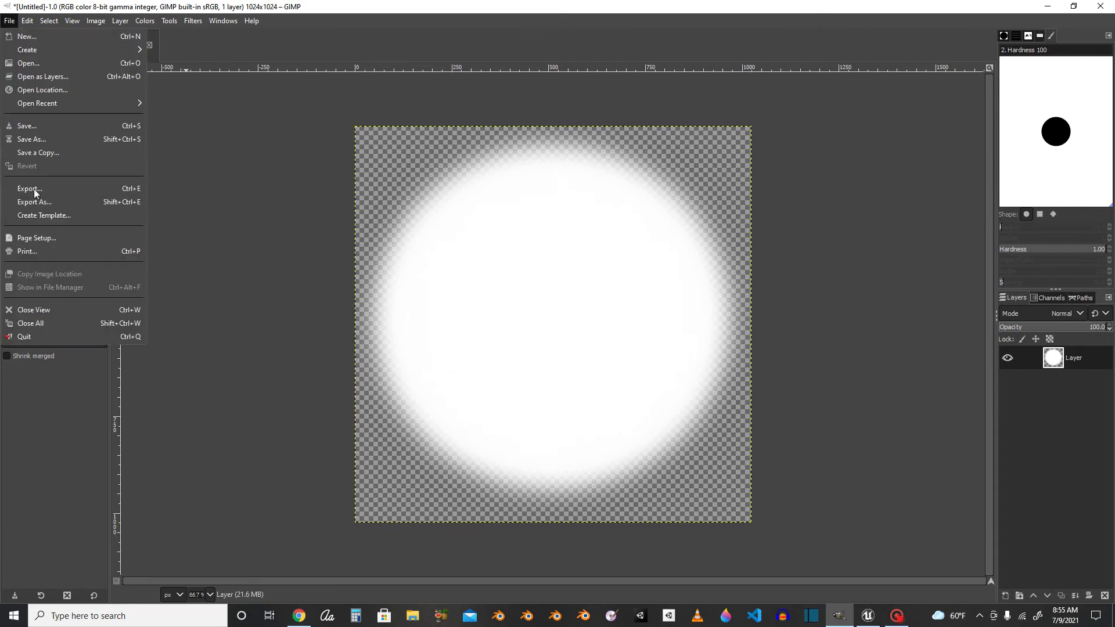
{"action": "left_click", "coordinate": [20, 203]}
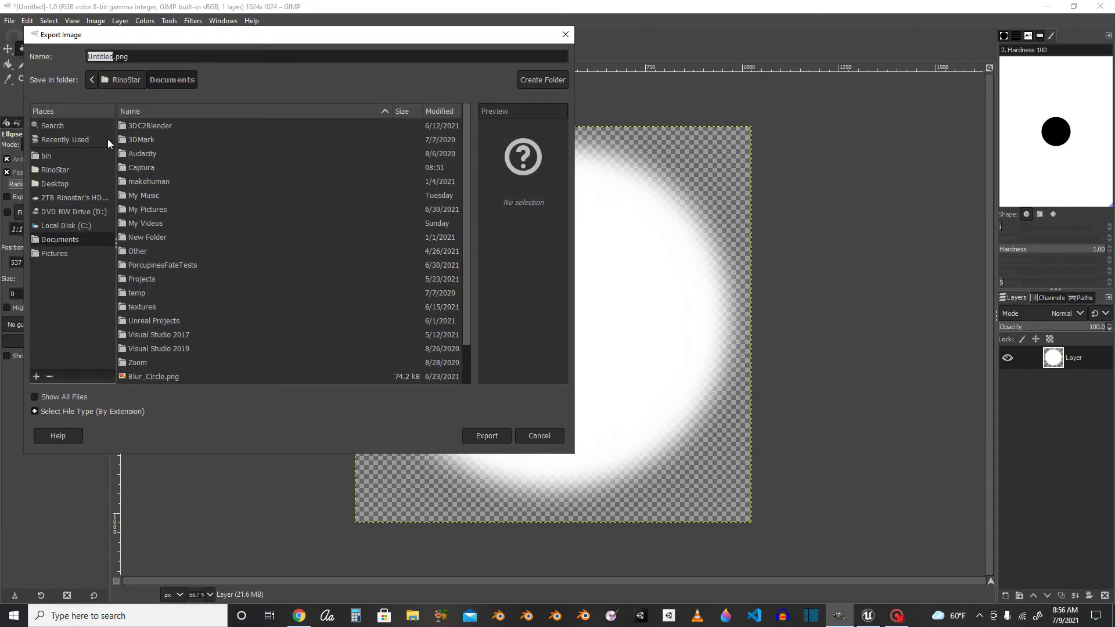
{"action": "left_click", "coordinate": [52, 141]}
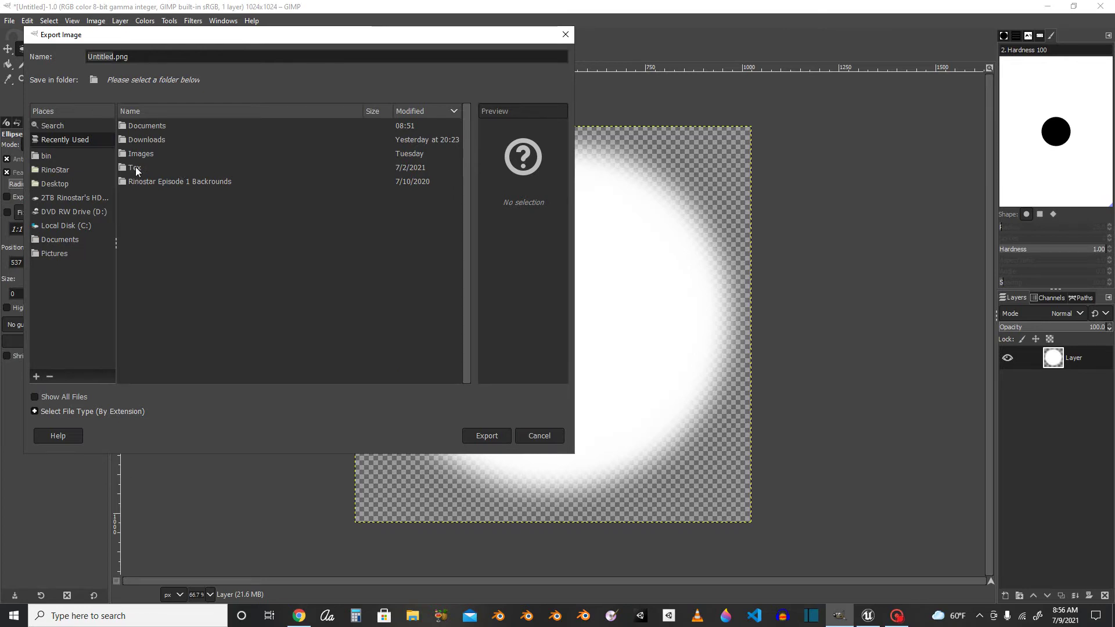
{"action": "double_click", "coordinate": [145, 154]}
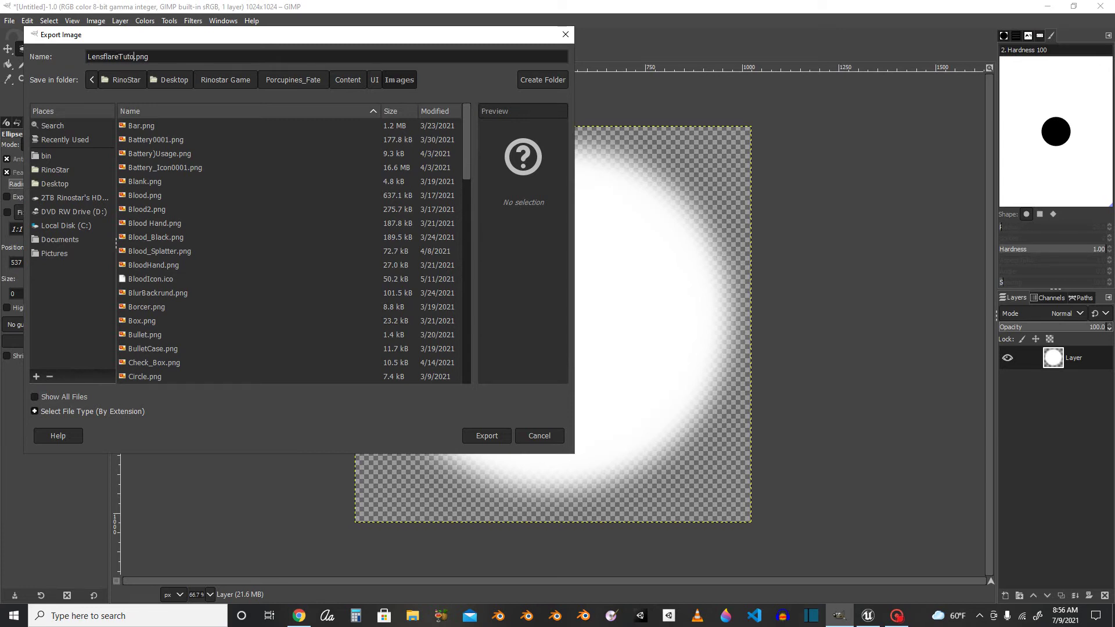
{"action": "key", "text": "Return"}
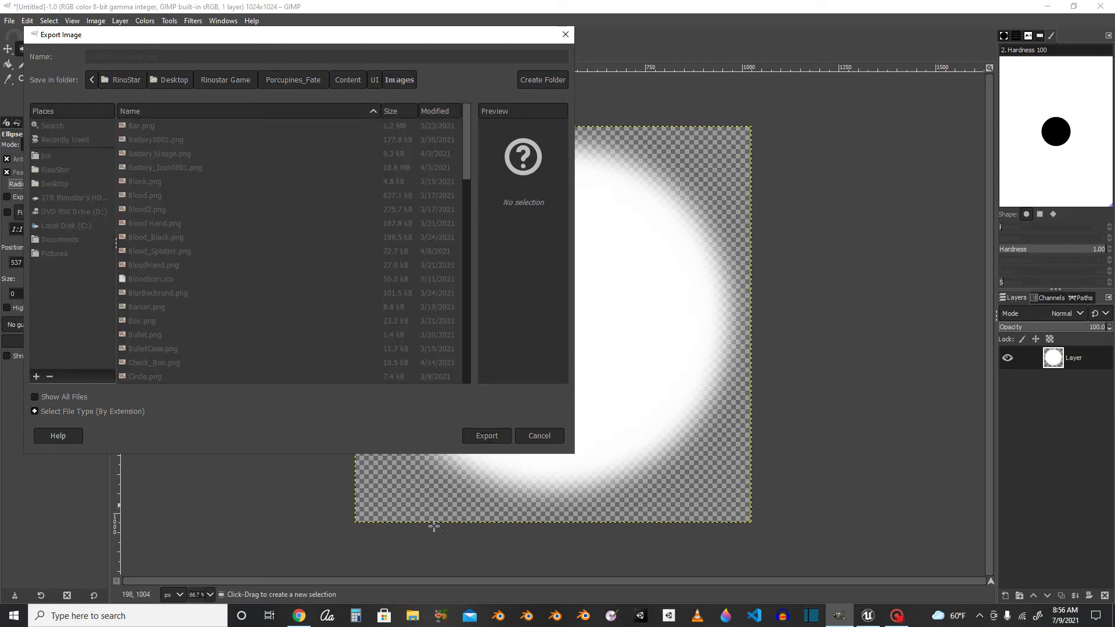
{"action": "left_click", "coordinate": [561, 452]}
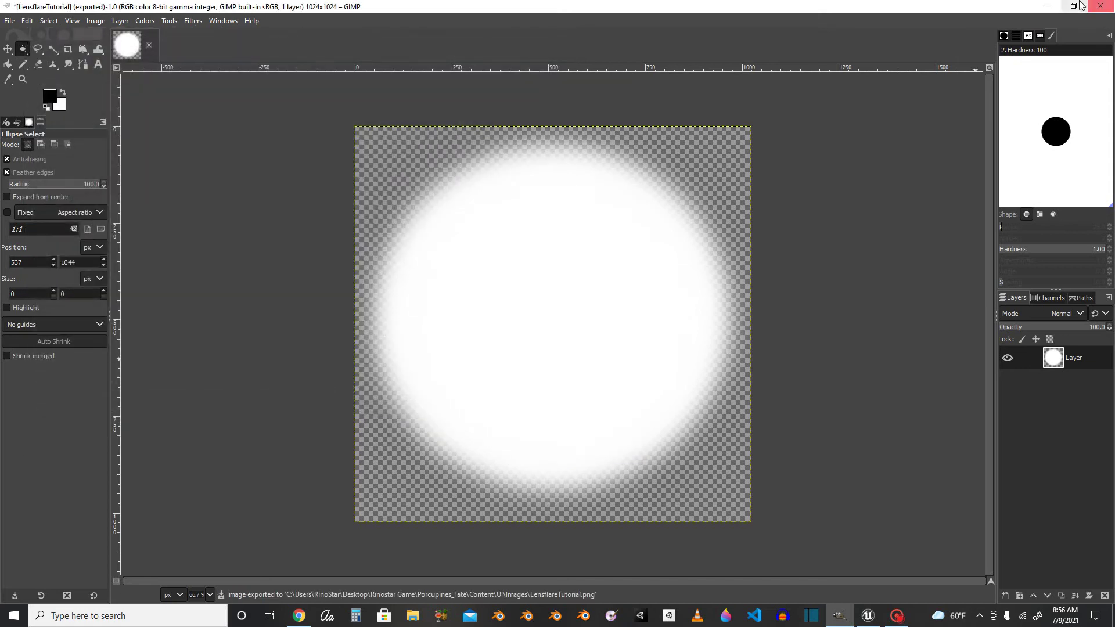
Switch to the Unreal Editor and import the newly detected LensflareTutorial source file
{"action": "left_click", "coordinate": [1046, 6]}
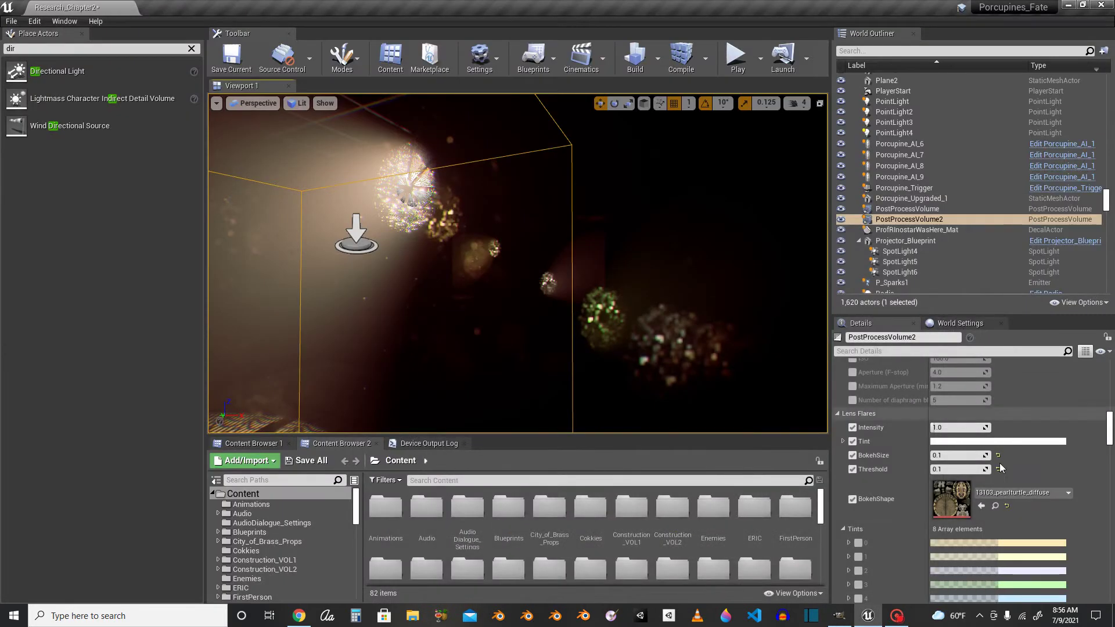
{"action": "left_click", "coordinate": [999, 492]}
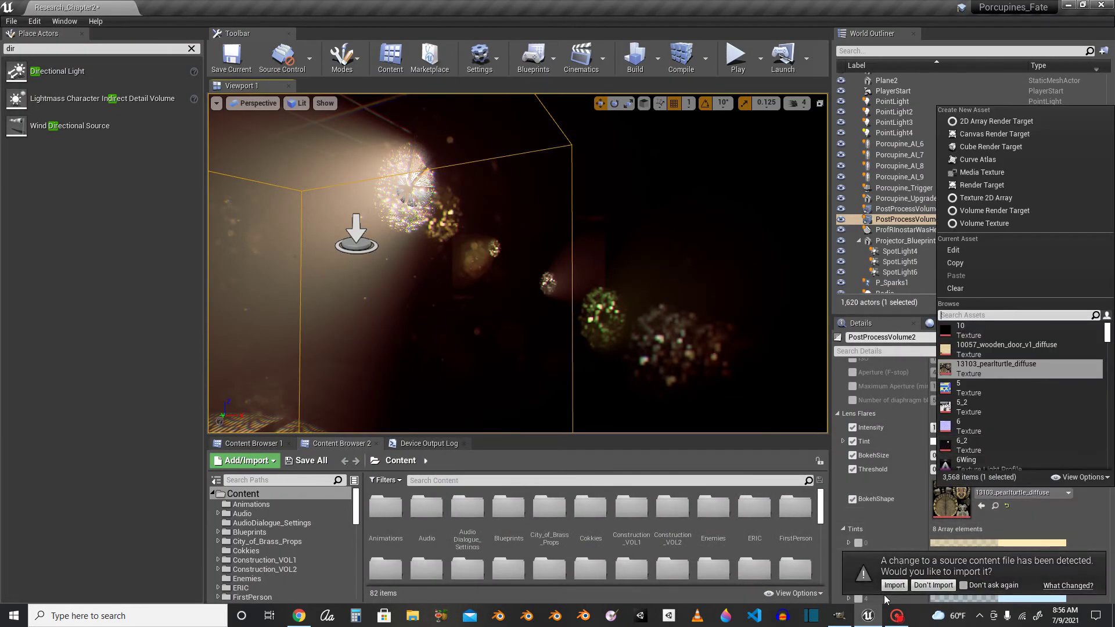
{"action": "left_click", "coordinate": [892, 585]}
Search the BokehShape textures for "lens" and assign LensflareTutorial as the lens flare bokeh shape of PostProcessVolume2
{"action": "left_click", "coordinate": [973, 499]}
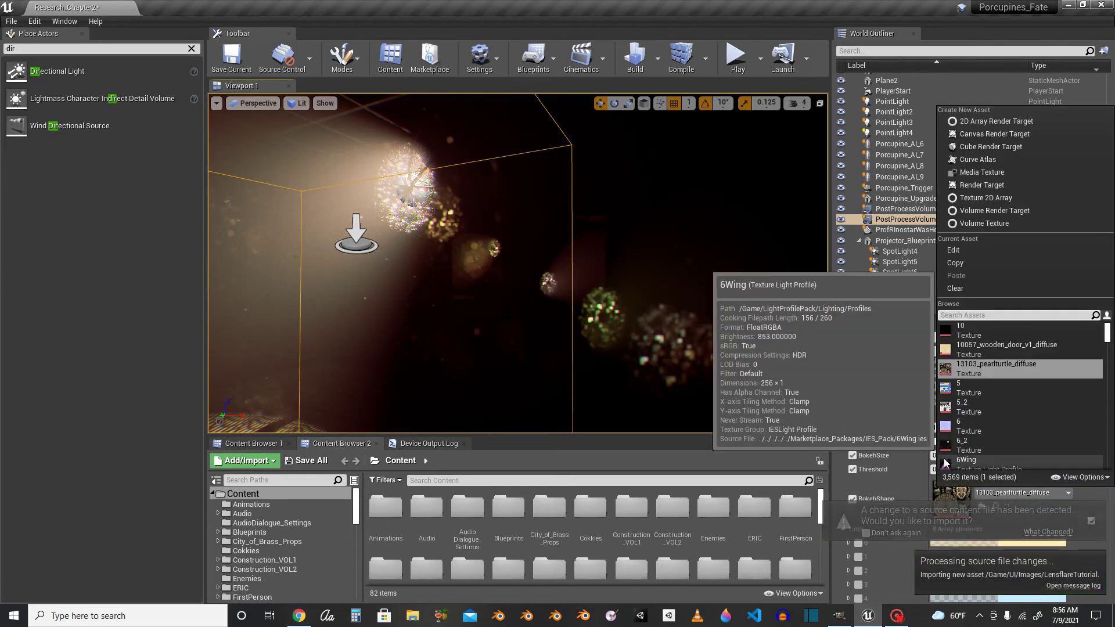
{"action": "type", "text": "l;ens"}
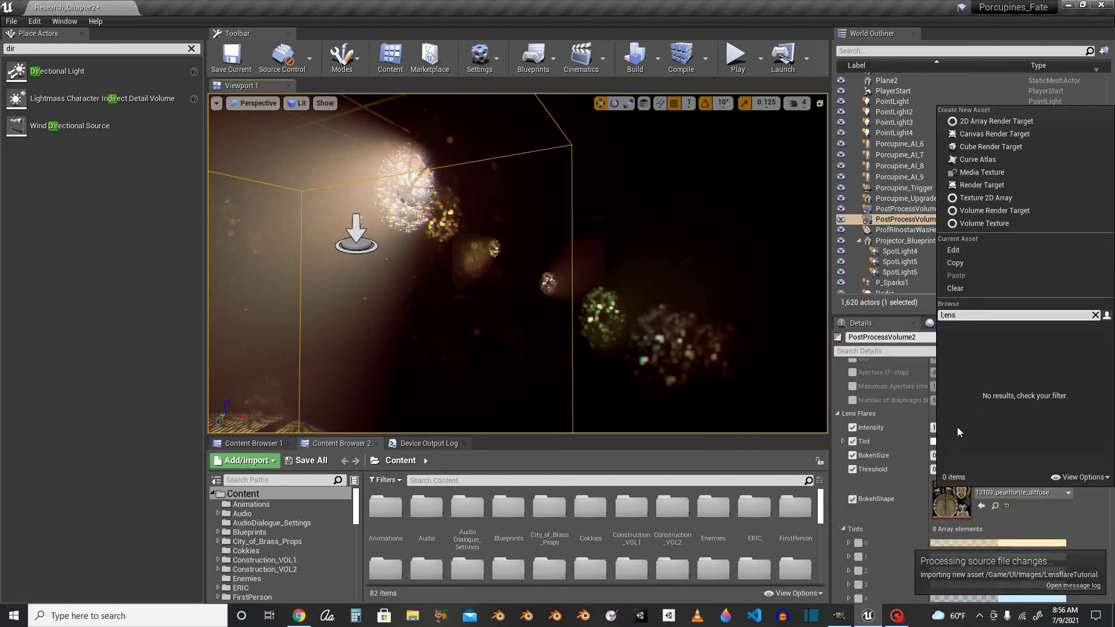
{"action": "key", "text": "BackSpace"}
{"action": "key", "text": "BackSpace"}
{"action": "key", "text": "BackSpace"}
{"action": "key", "text": "BackSpace"}
{"action": "type", "text": "e"}
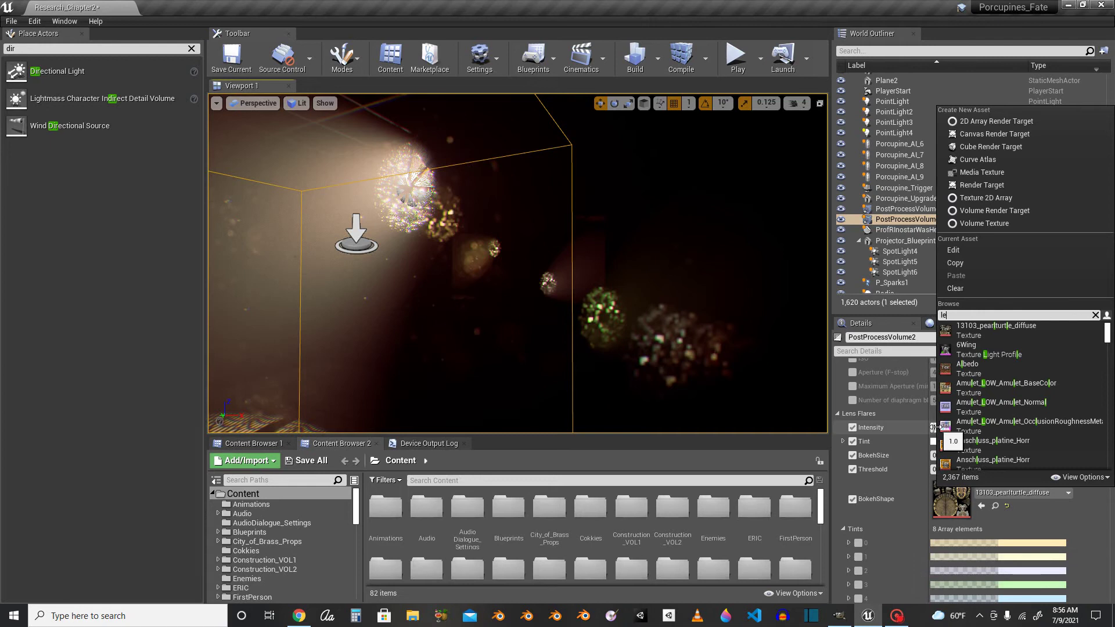
{"action": "type", "text": "ns"}
{"action": "left_click", "coordinate": [987, 334]}
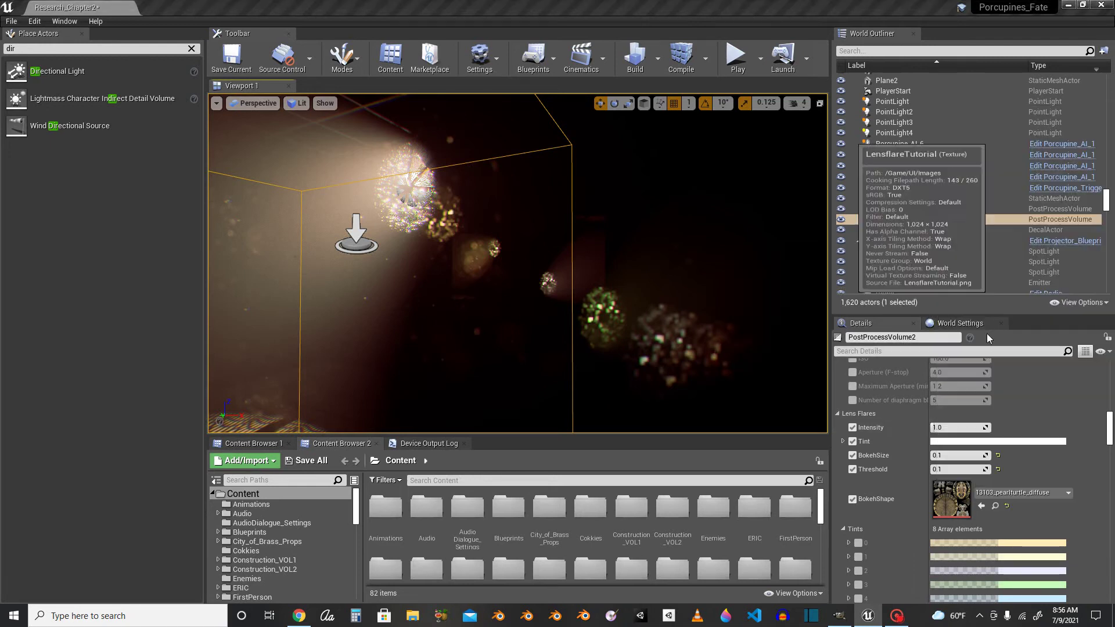
Try a lens flare BokehSize of 1.0 on PostProcessVolume2 and settle on 3.0
{"action": "right_click_drag", "start_coordinate": [654, 349], "coordinate": [358, 346]}
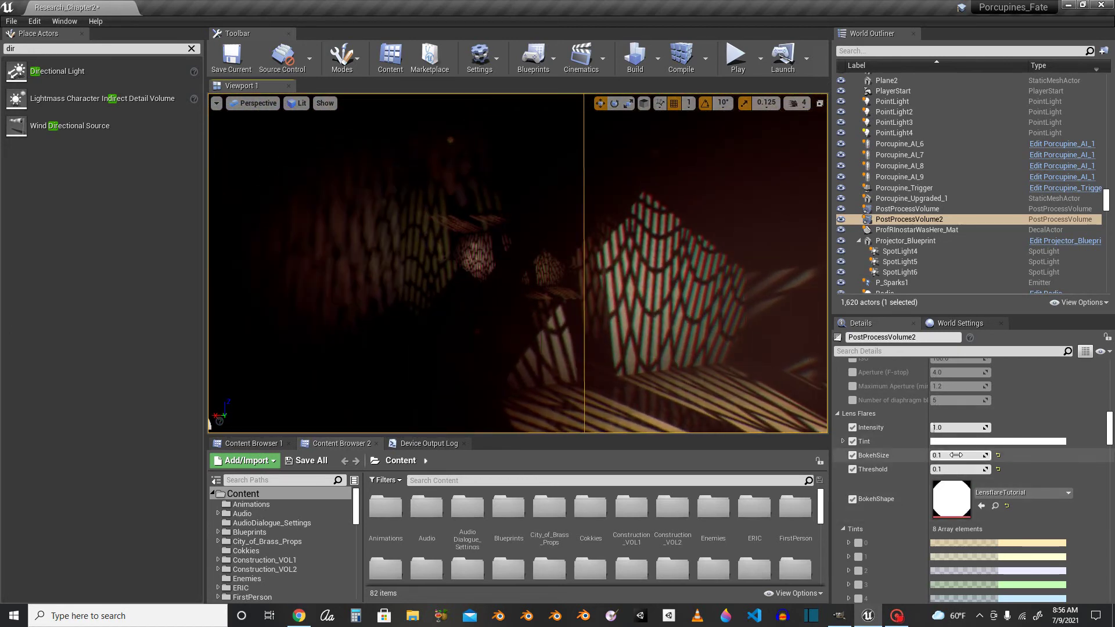
{"action": "left_click_drag", "start_coordinate": [955, 455], "coordinate": [939, 455]}
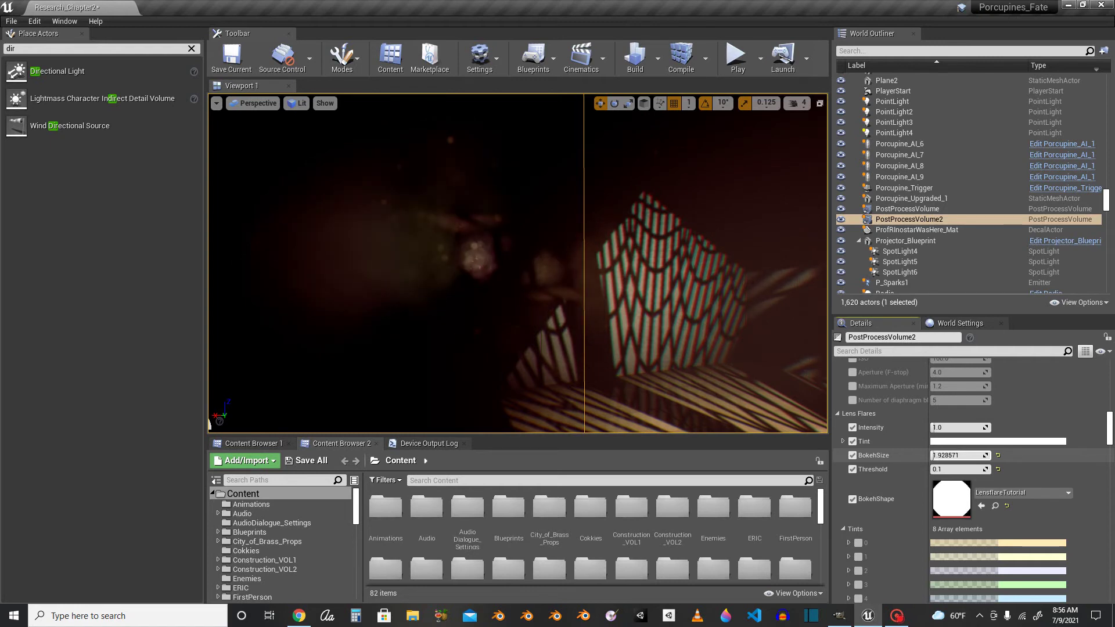
{"action": "key", "text": "Return"}
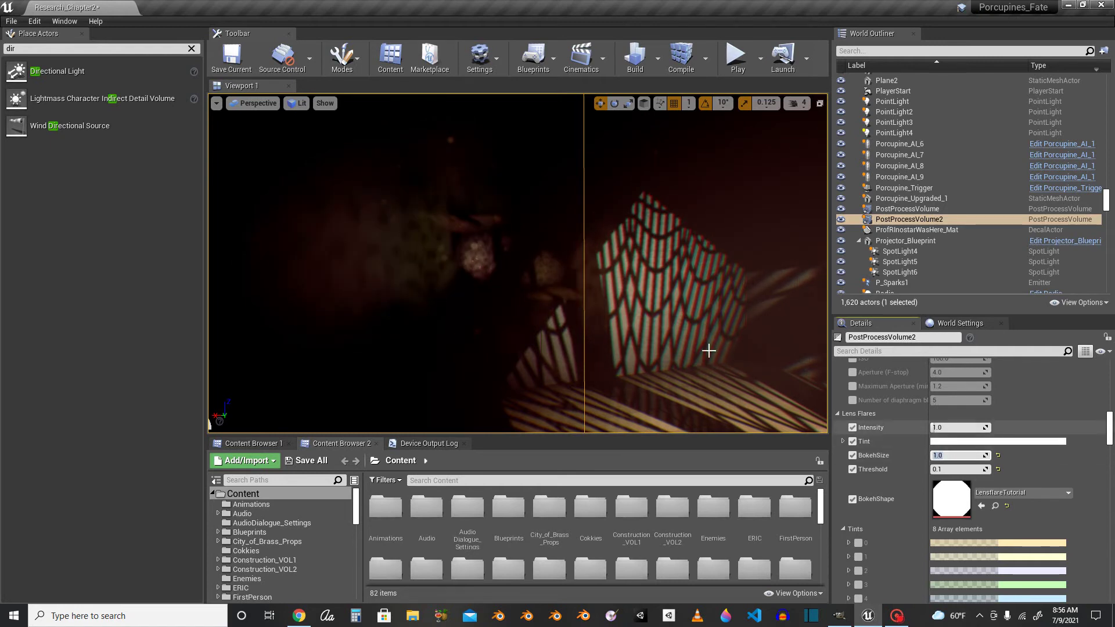
{"action": "right_click_drag", "start_coordinate": [523, 279], "coordinate": [486, 272]}
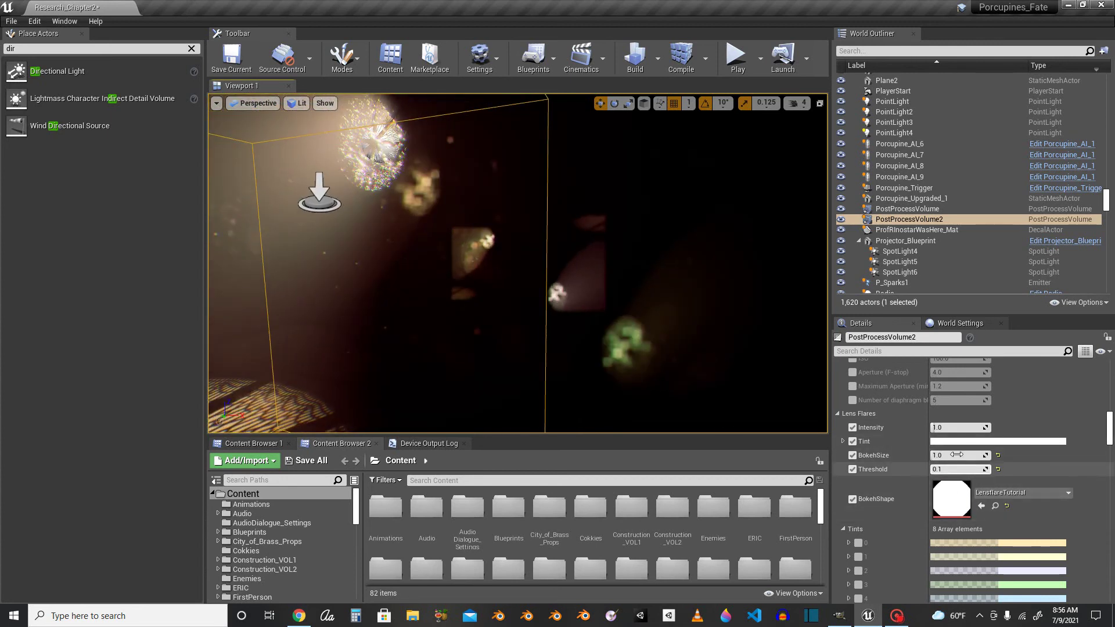
{"action": "type", "text": "3"}
{"action": "key", "text": "Return"}
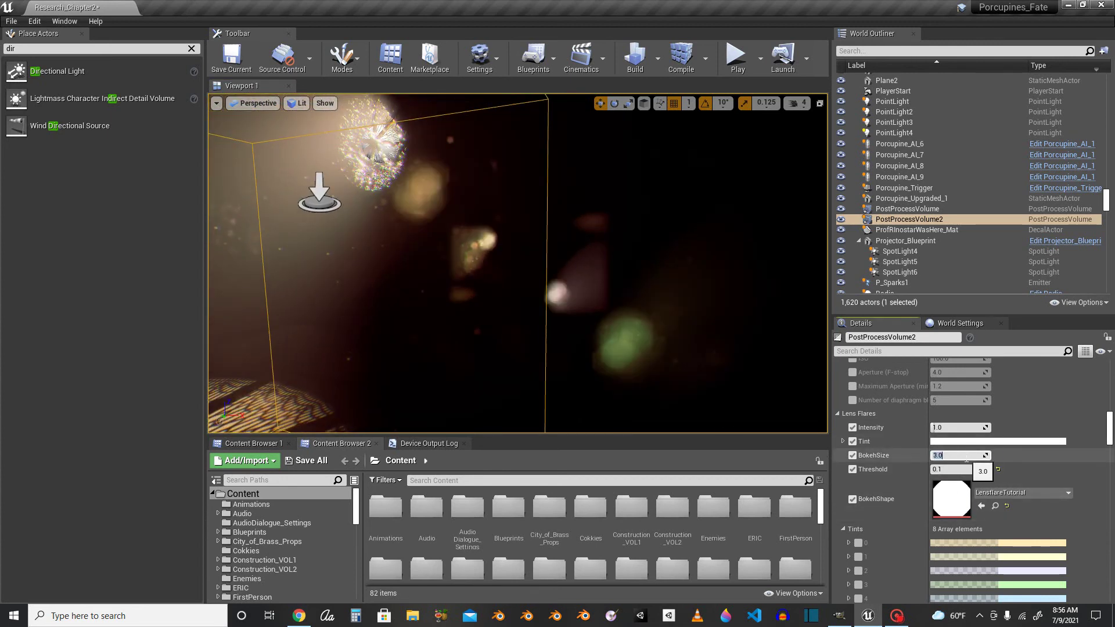
Raise the lens flare Threshold of PostProcessVolume2 to 32.0
{"action": "right_click_drag", "start_coordinate": [580, 302], "coordinate": [642, 255]}
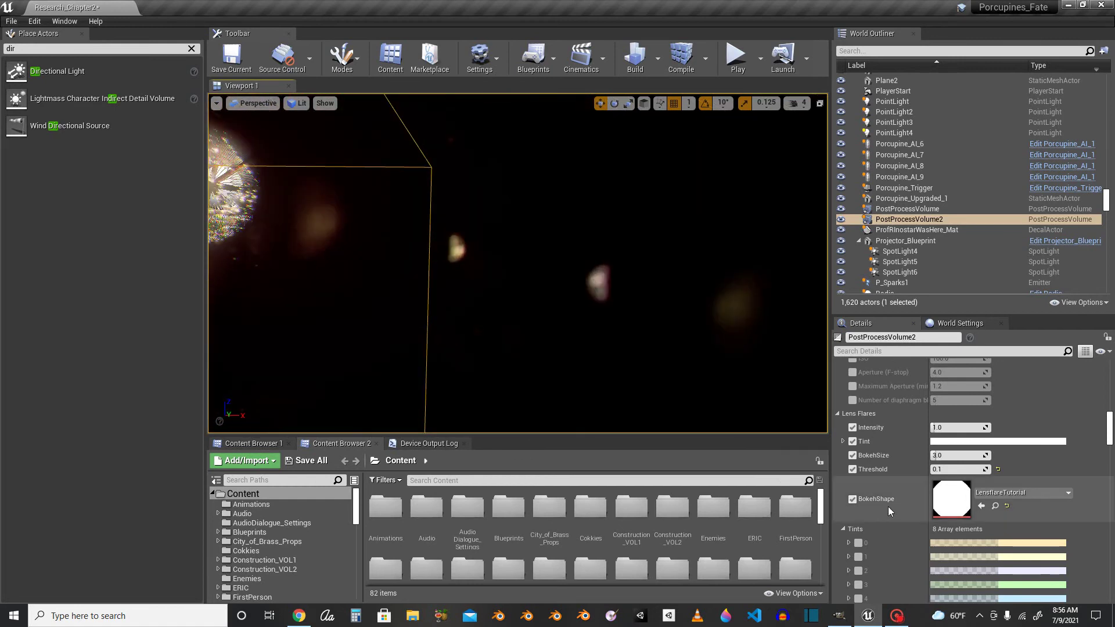
{"action": "right_click_drag", "start_coordinate": [667, 313], "coordinate": [662, 311]}
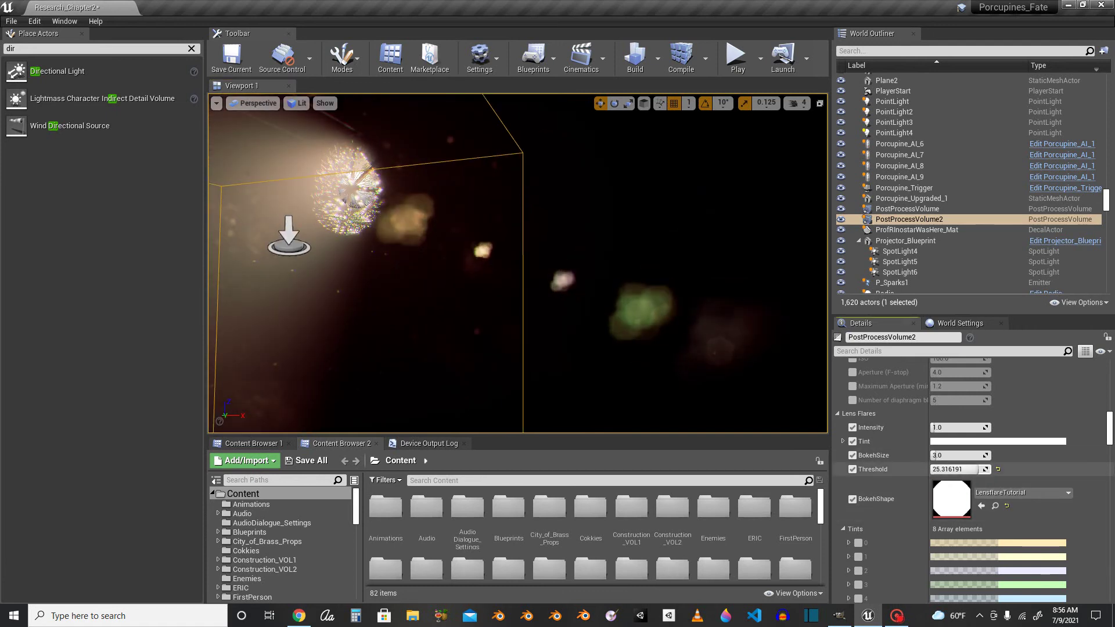
{"action": "left_click_drag", "start_coordinate": [977, 470], "coordinate": [992, 469]}
Raise the lens flare Intensity of PostProcessVolume2 to 16.0
{"action": "right_click_drag", "start_coordinate": [517, 264], "coordinate": [247, 308]}
{"action": "key", "text": "w"}
{"action": "right_click_drag", "start_coordinate": [457, 257], "coordinate": [360, 264]}
{"action": "key", "text": "w"}
{"action": "key", "text": "d"}
{"action": "key", "text": "w"}
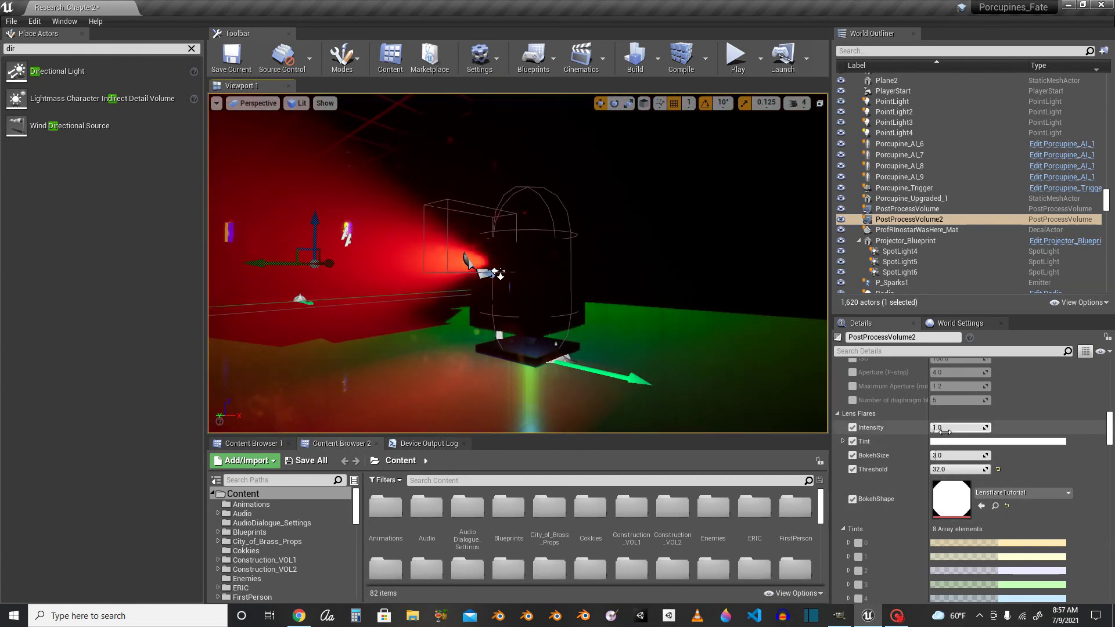
{"action": "left_click_drag", "start_coordinate": [944, 428], "coordinate": [998, 428]}
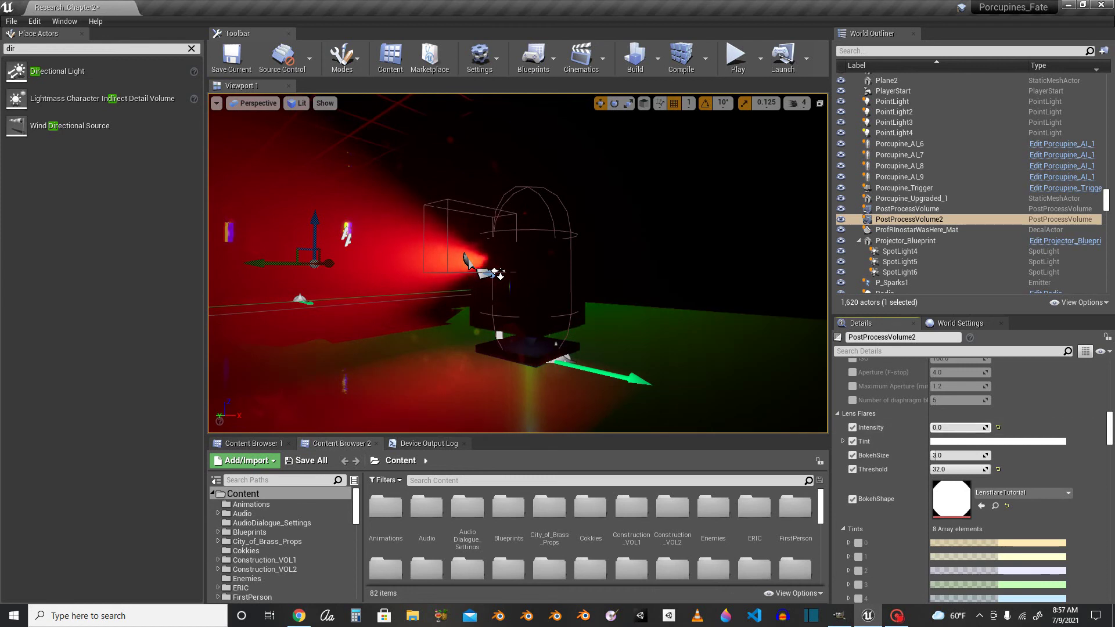
Find the Point Light actor with the search "poi", place one on the floor beside the projector and raise it above the floor
{"action": "right_click_drag", "start_coordinate": [668, 314], "coordinate": [784, 313]}
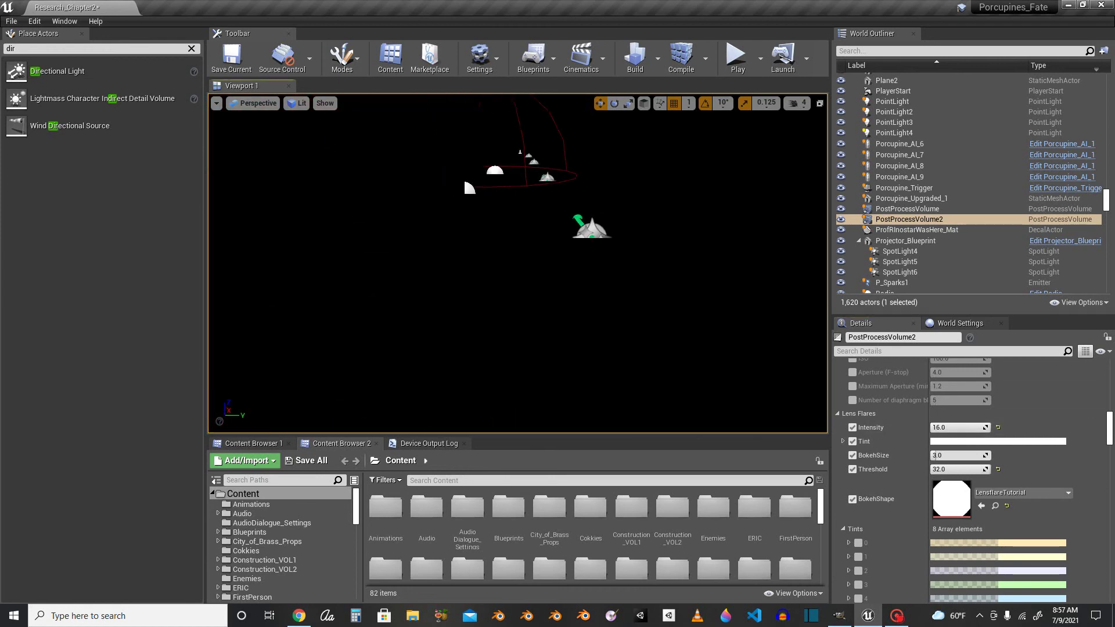
{"action": "right_click_drag", "start_coordinate": [464, 261], "coordinate": [255, 255]}
{"action": "left_click", "coordinate": [25, 50]}
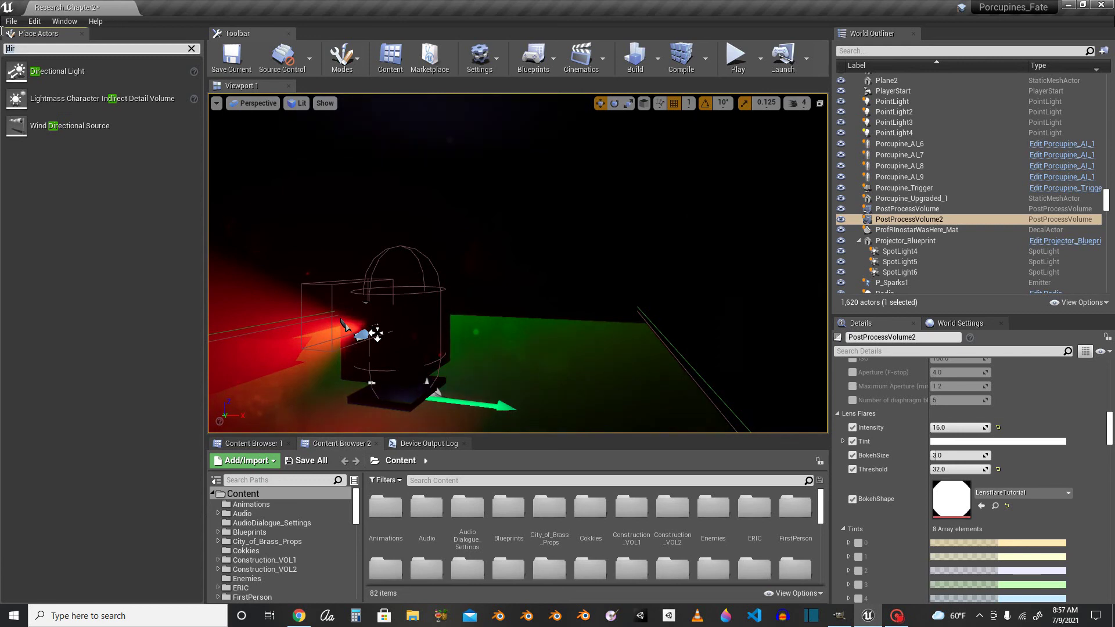
{"action": "key", "text": "BackSpace"}
{"action": "key", "text": "BackSpace"}
{"action": "key", "text": "BackSpace"}
{"action": "type", "text": "poi"}
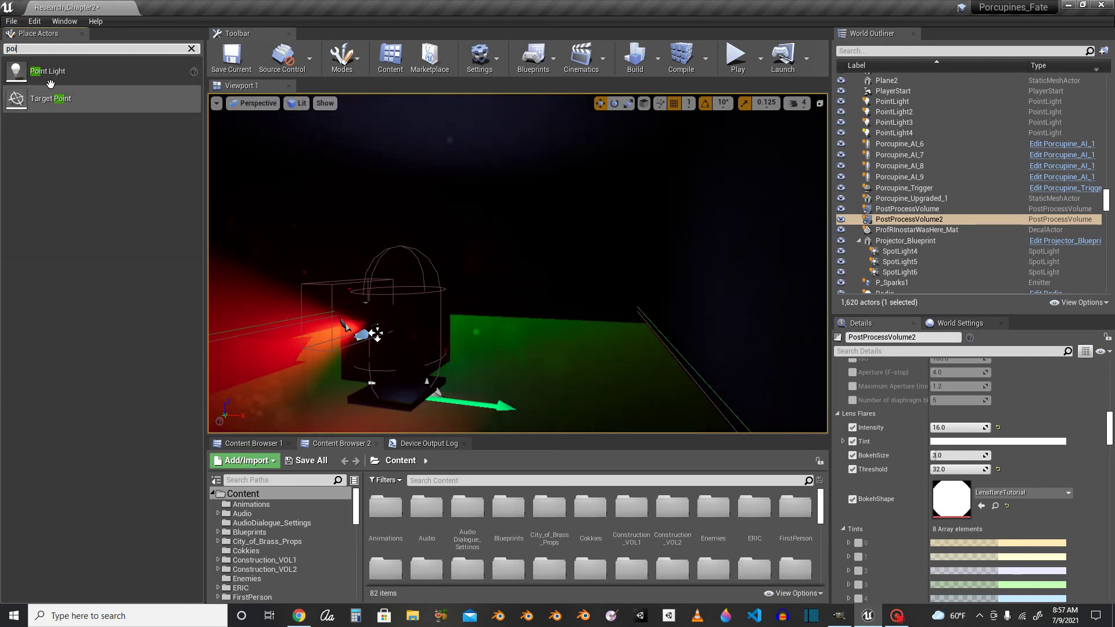
{"action": "left_click_drag", "start_coordinate": [51, 84], "coordinate": [566, 345]}
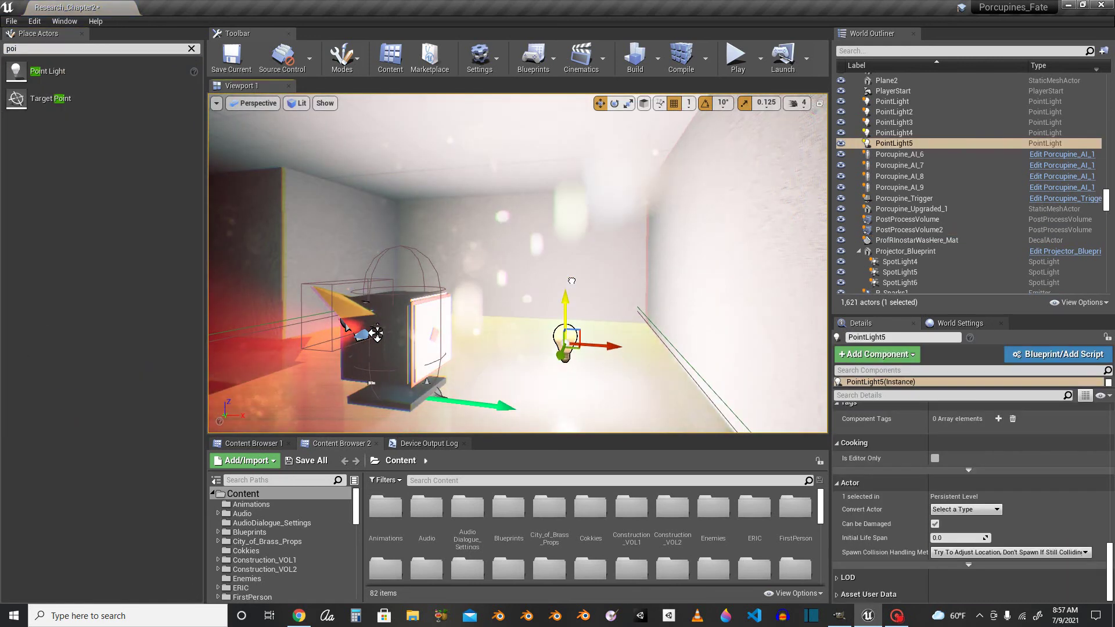
{"action": "left_click_drag", "start_coordinate": [571, 280], "coordinate": [571, 227]}
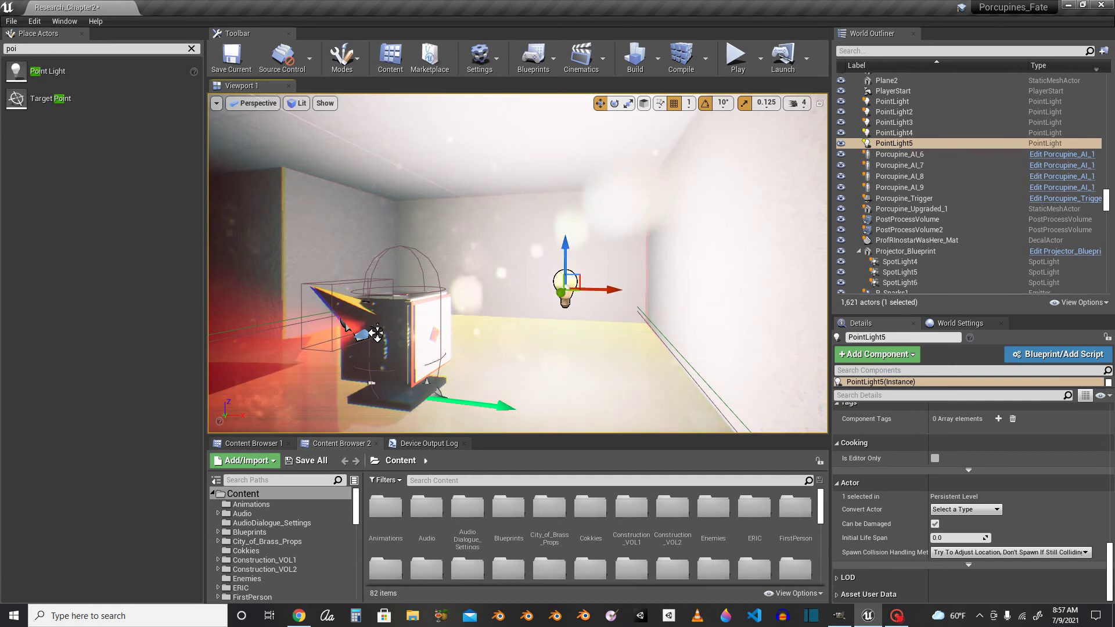
Check the lens flares around the new point light and delete the light from the level
{"action": "right_click_drag", "start_coordinate": [376, 333], "coordinate": [218, 319]}
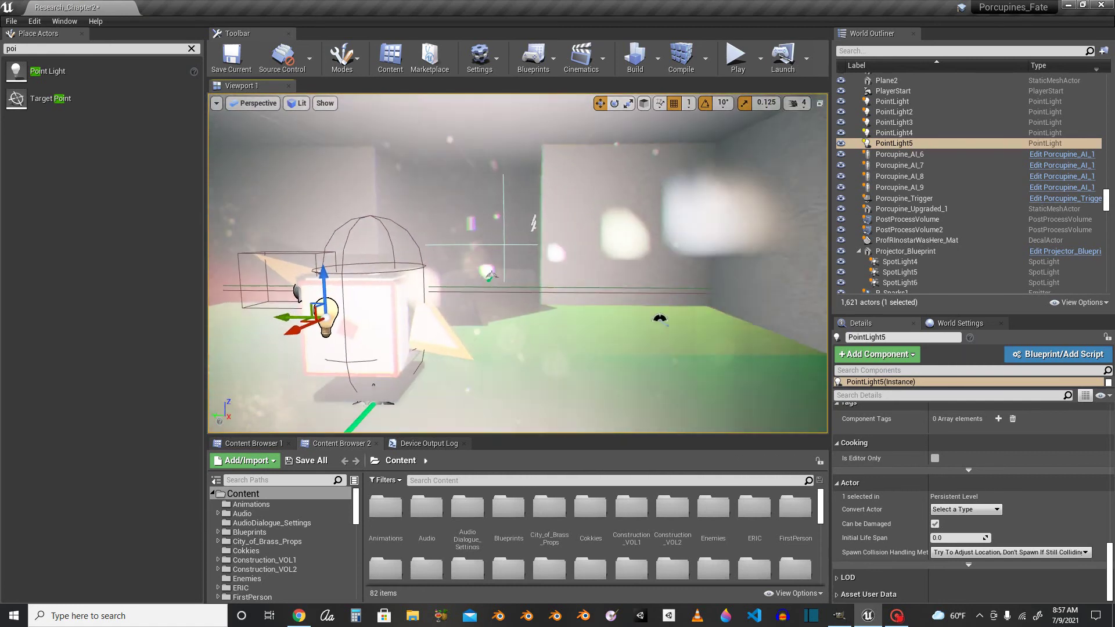
{"action": "mouse_move", "coordinate": [491, 274]}
{"action": "right_mouse_down"}
{"action": "mouse_move", "coordinate": [476, 272]}
{"action": "mouse_move", "coordinate": [502, 274]}
{"action": "right_mouse_up"}
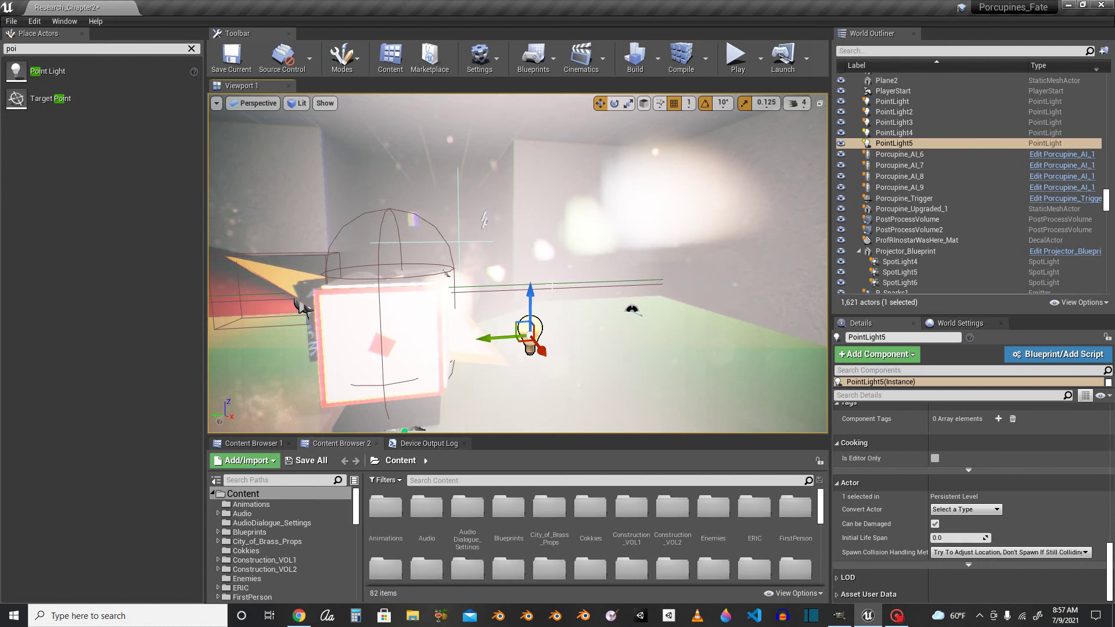
{"action": "mouse_move", "coordinate": [652, 260]}
{"action": "right_mouse_down"}
{"action": "mouse_move", "coordinate": [611, 295]}
{"action": "mouse_move", "coordinate": [673, 257]}
{"action": "right_mouse_up"}
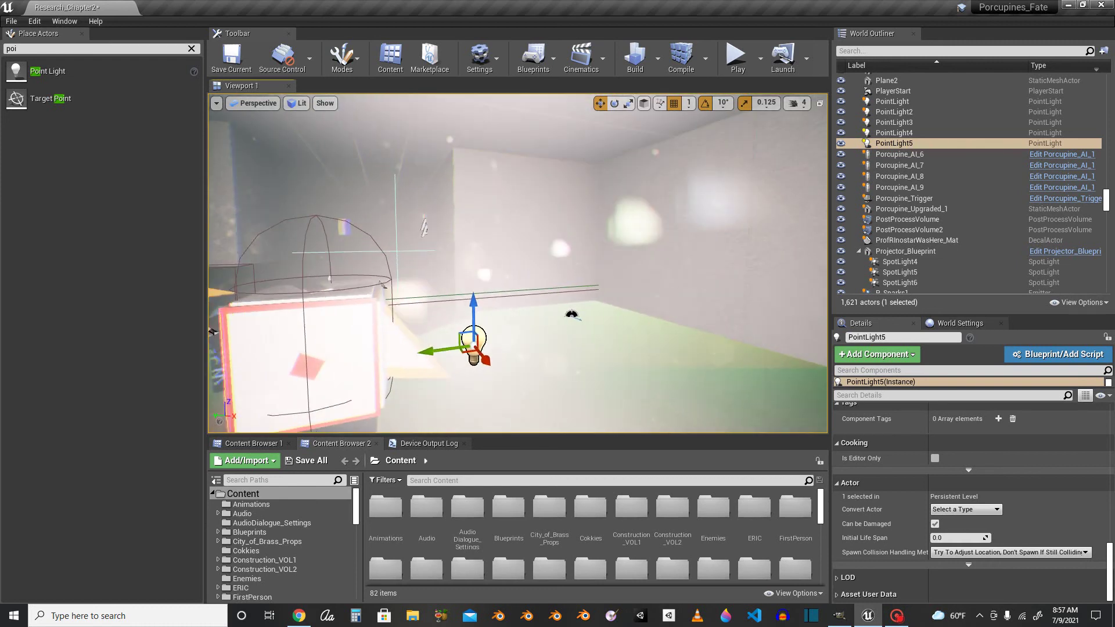
{"action": "key", "text": "Delete"}
Switch the viewport to the Unlit view mode and delete PostProcessVolume2 from the level
{"action": "left_click", "coordinate": [297, 103]}
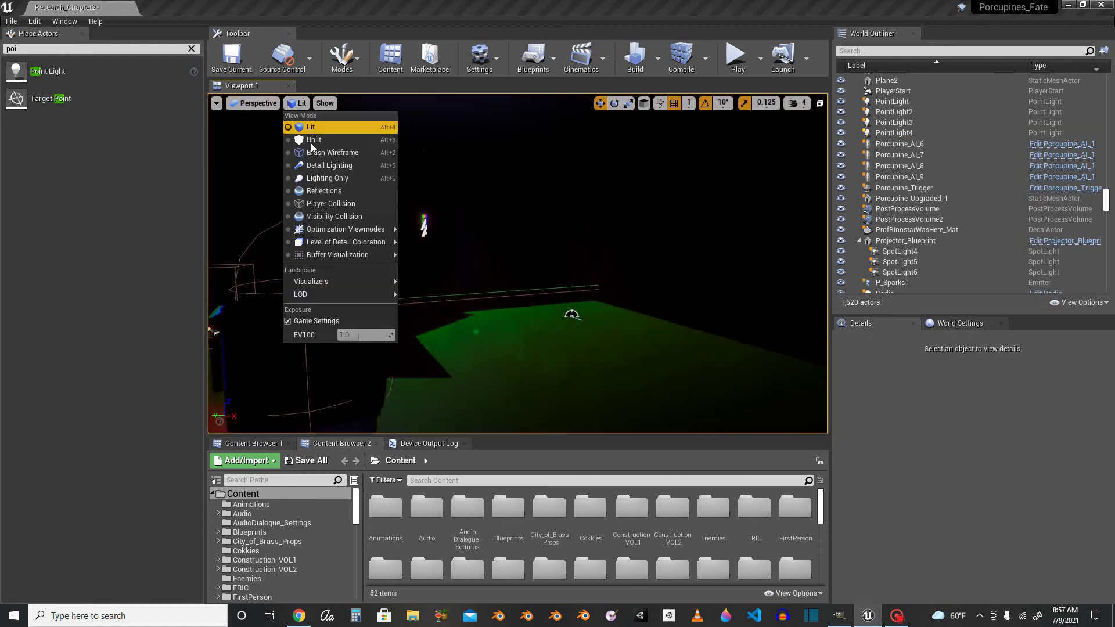
{"action": "left_click", "coordinate": [306, 142]}
{"action": "right_click_drag", "start_coordinate": [383, 203], "coordinate": [412, 202]}
{"action": "key", "text": "w"}
{"action": "key", "text": "w"}
{"action": "key", "text": "w"}
{"action": "key", "text": "w"}
{"action": "right_click_drag", "start_coordinate": [309, 138], "coordinate": [322, 138]}
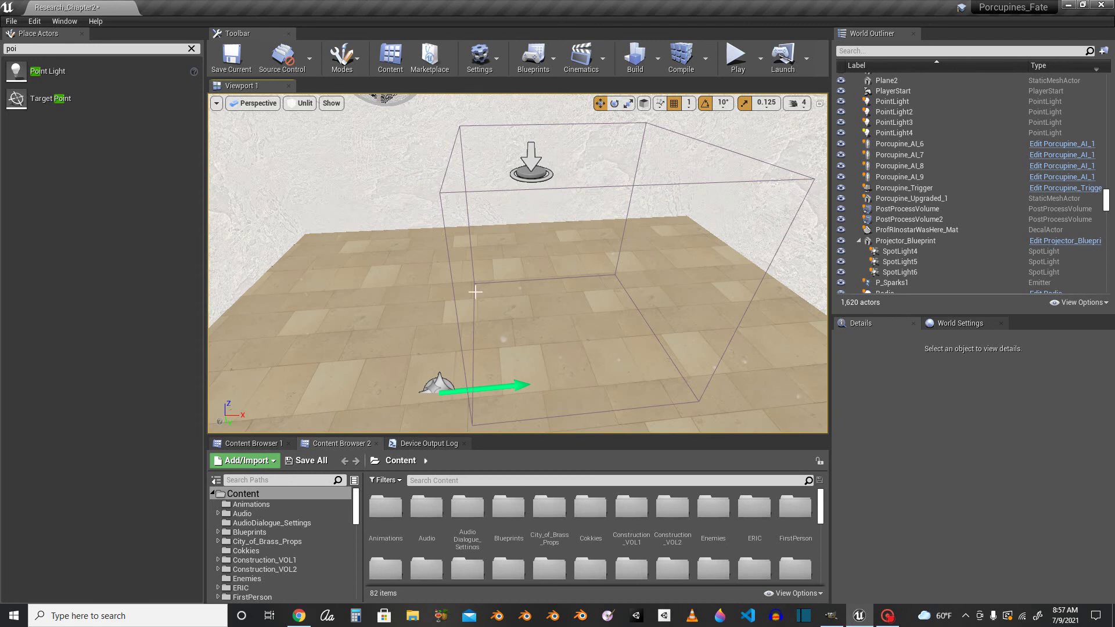
{"action": "left_click", "coordinate": [453, 308]}
{"action": "scroll", "coordinate": [921, 563], "scroll_direction": "down", "scroll_amount": 5}
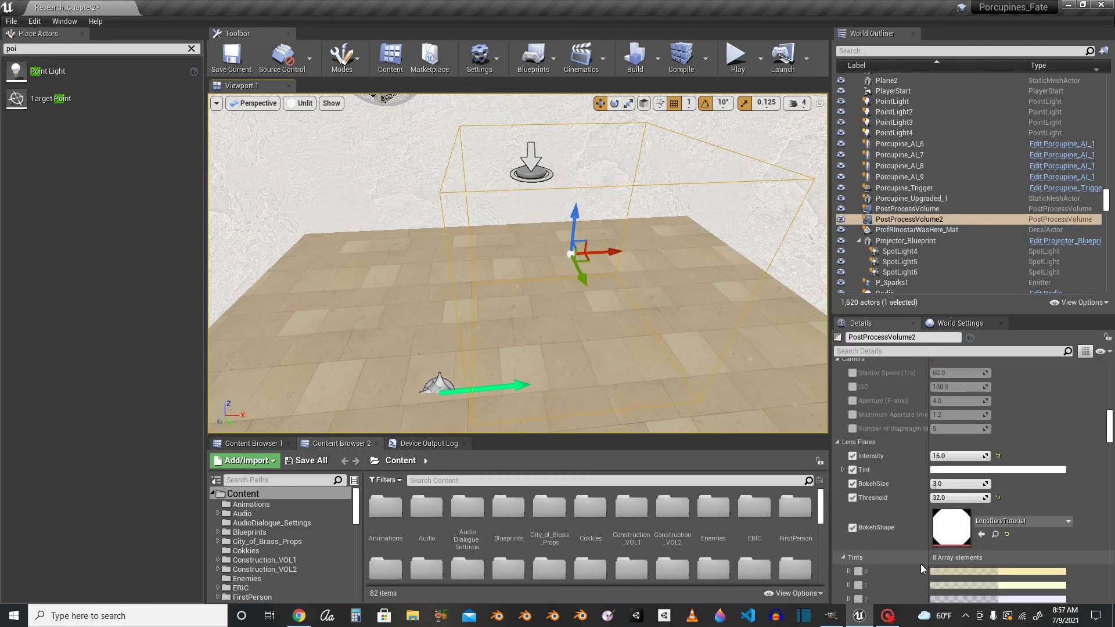
{"action": "scroll", "coordinate": [921, 563], "scroll_direction": "down", "scroll_amount": 3}
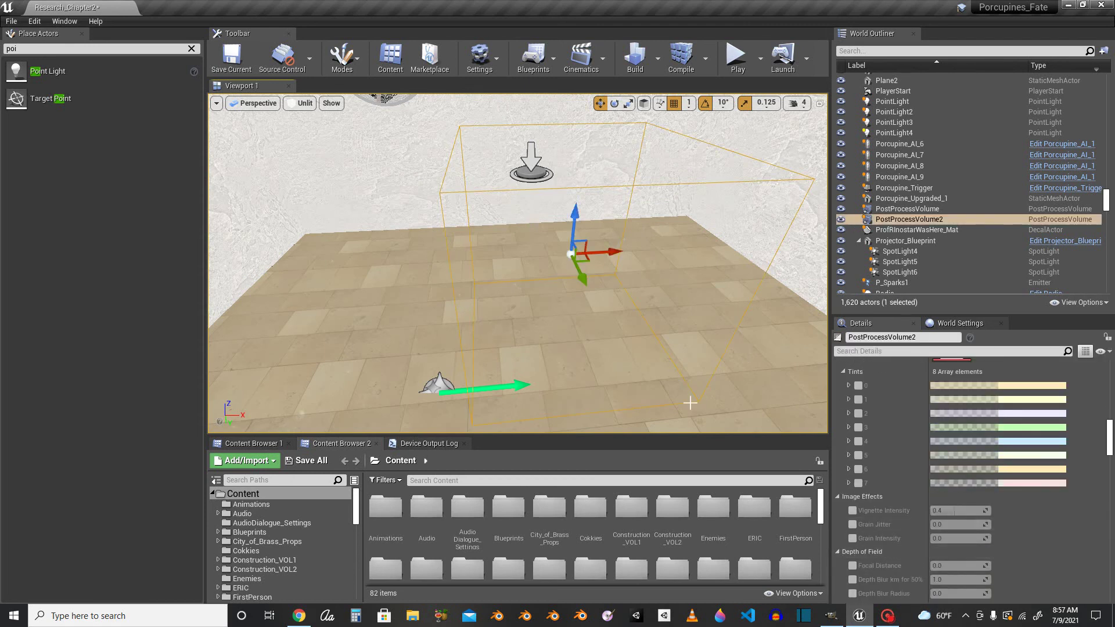
{"action": "key", "text": "Delete"}
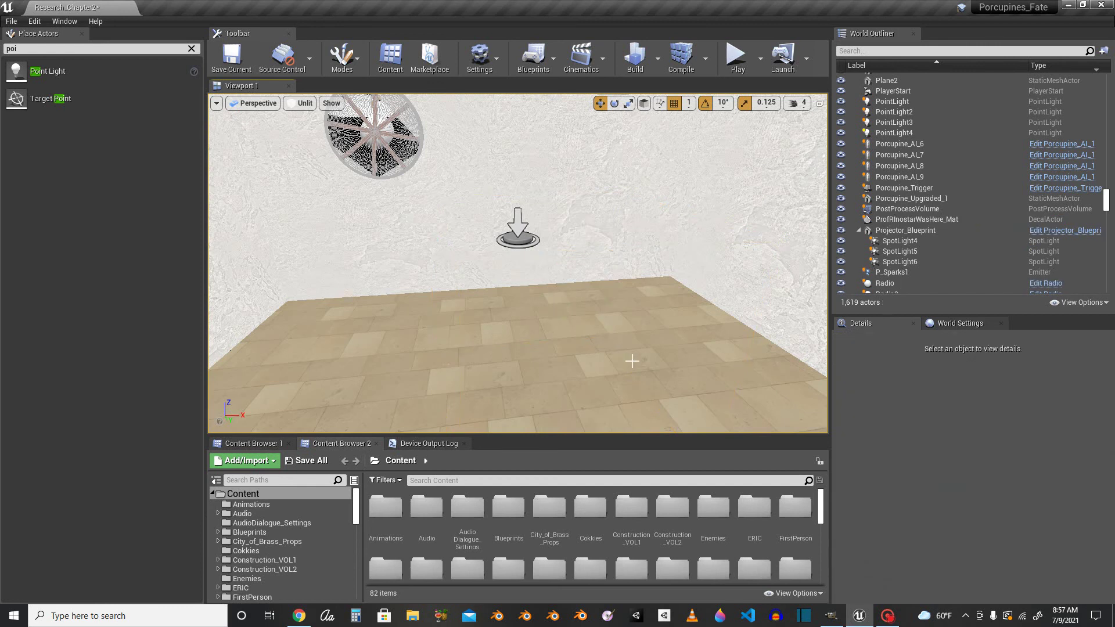